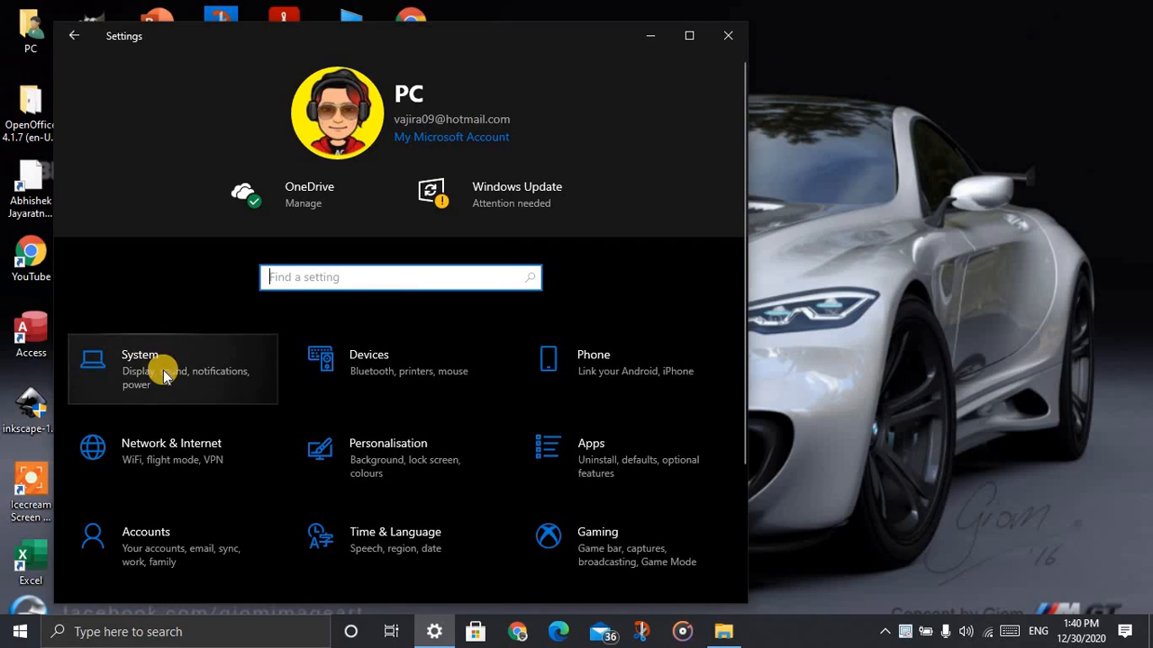
# Step: Open the System display settings and set the built-in display's brightness to 100
pyautogui.click(188, 309)
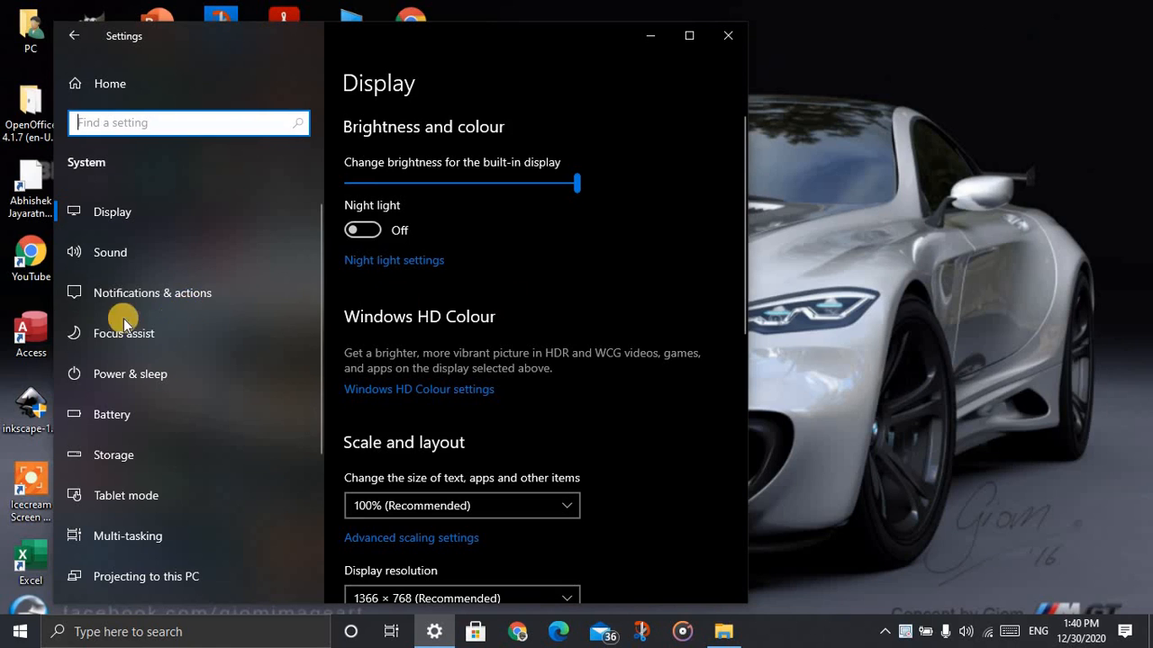
pyautogui.scroll(-5, 116, 478)
pyautogui.scroll(5, 116, 472)
pyautogui.moveTo(568, 180); pyautogui.dragTo(597, 180)
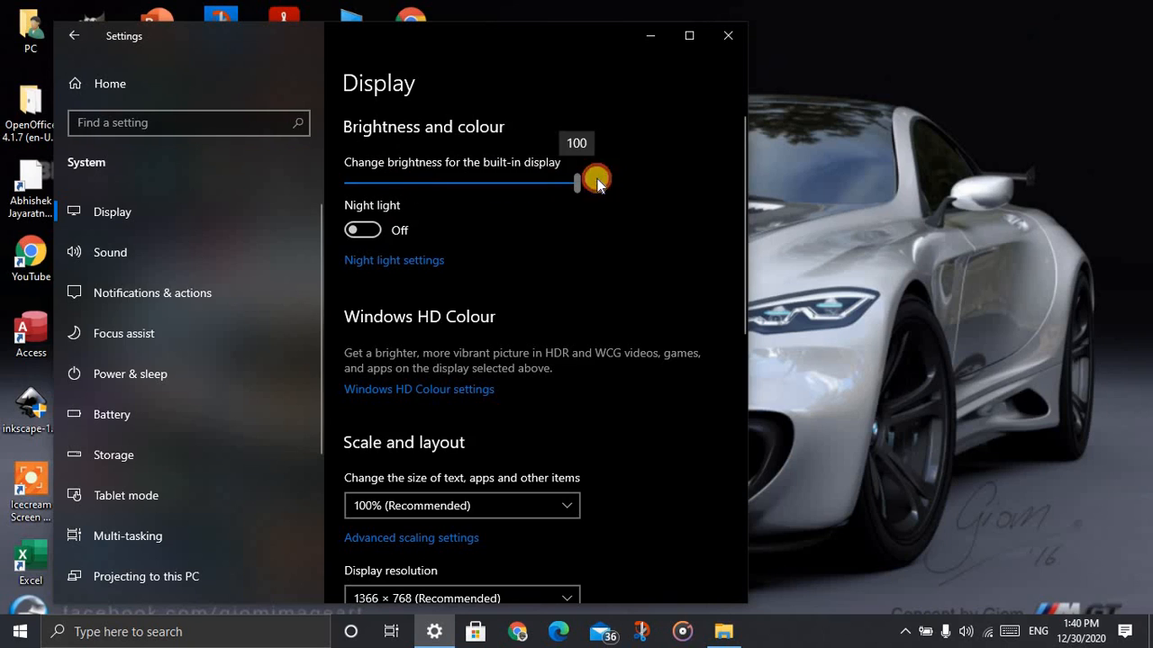
# Step: Turn Night light on and back off, and check the desktop behind the Settings window
pyautogui.click(365, 230)
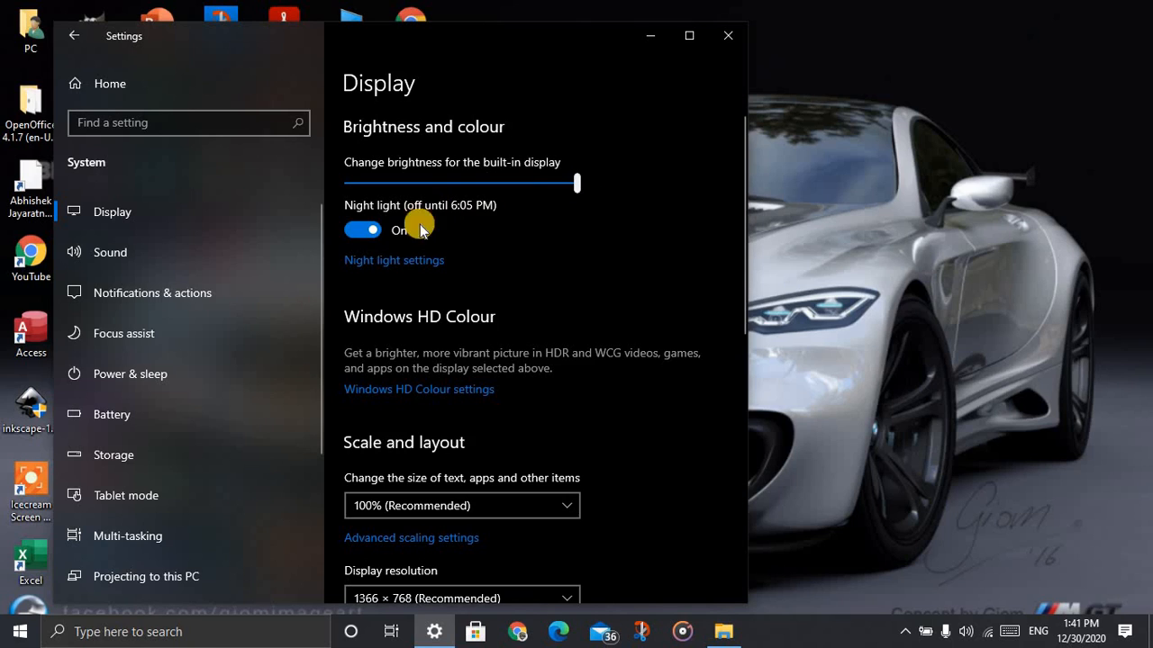
pyautogui.click(369, 229)
pyautogui.click(650, 35)
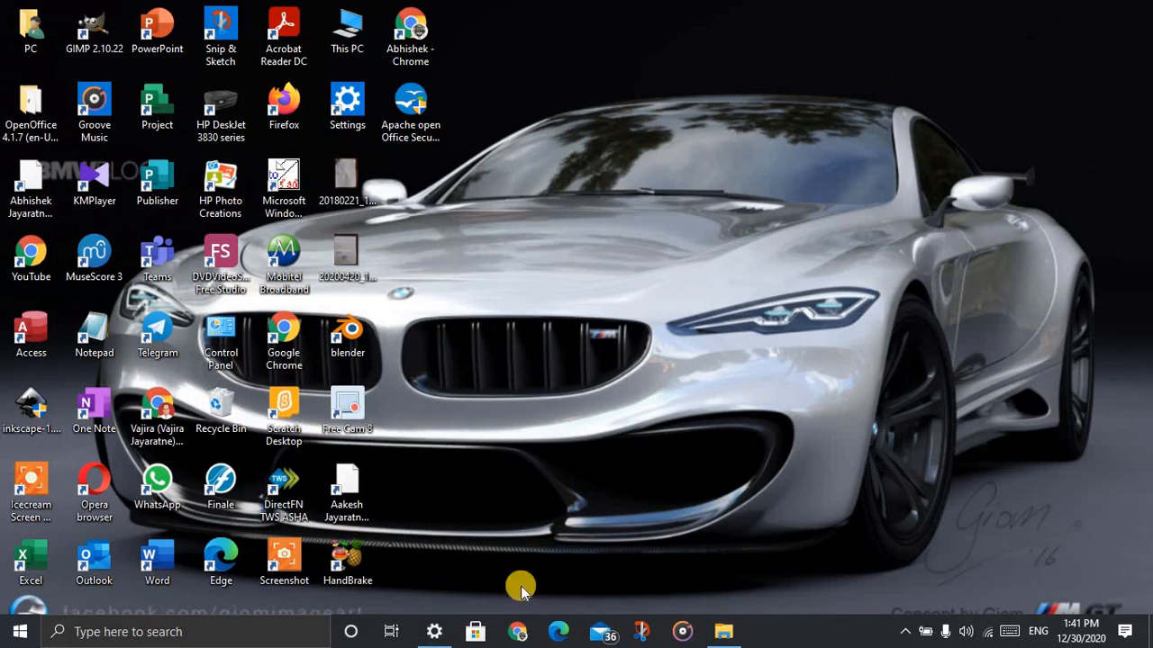
pyautogui.click(434, 632)
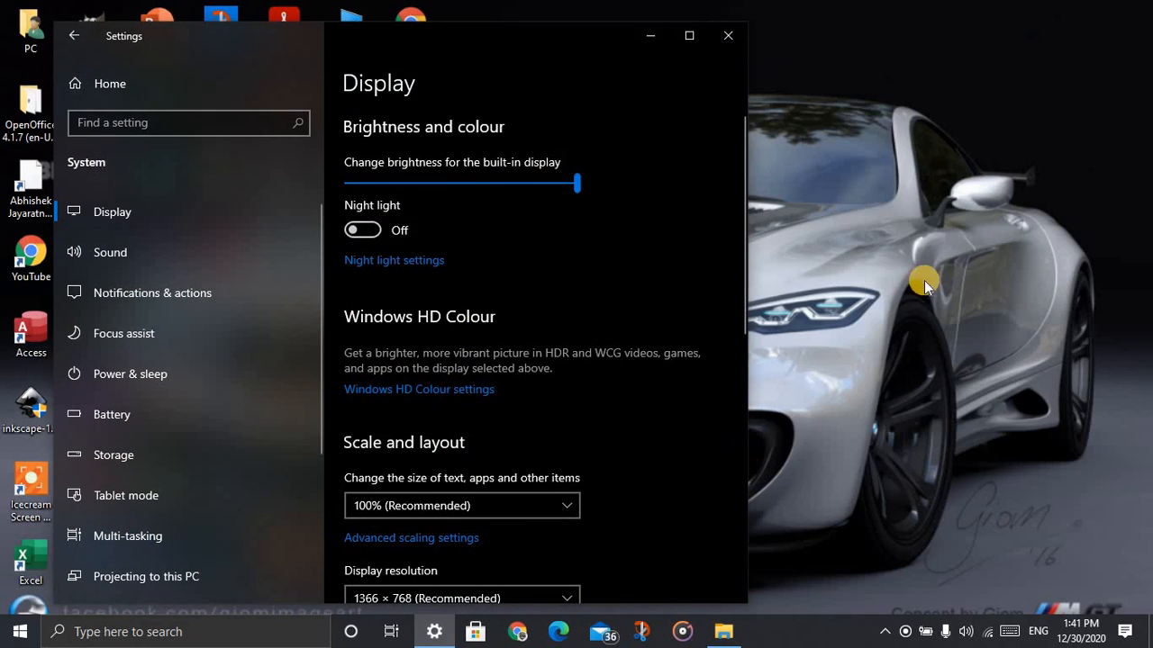
pyautogui.click(650, 35)
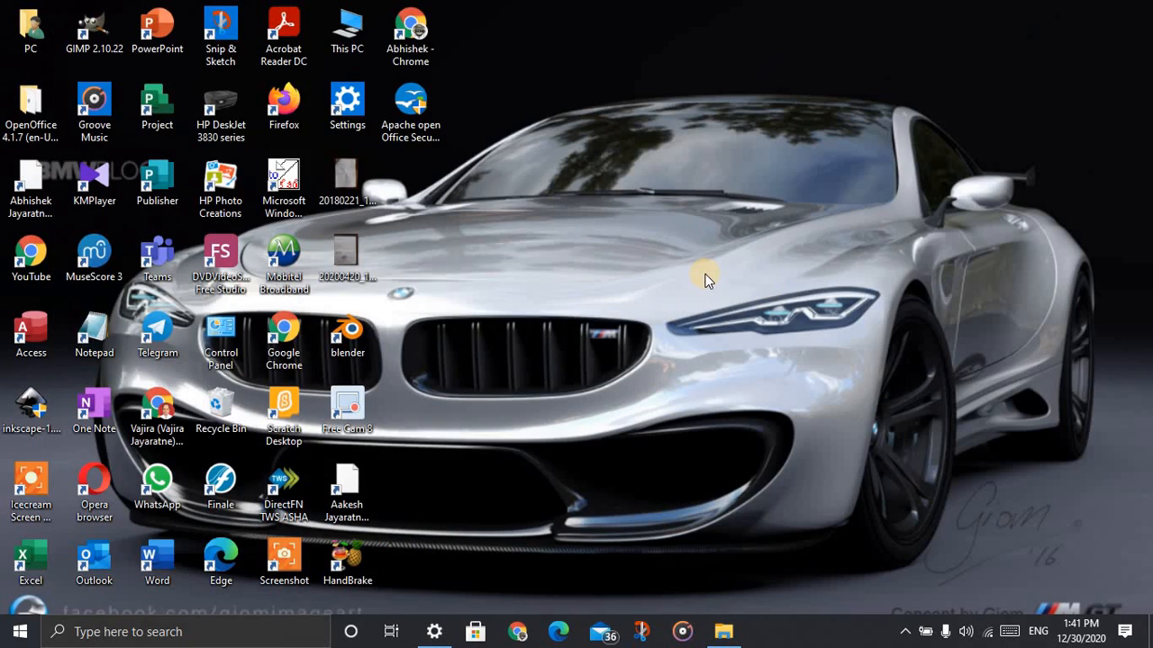
# Step: Change the size of text, apps and other items to 125% in the Display settings
pyautogui.click(436, 631)
pyautogui.scroll(-3, 518, 429)
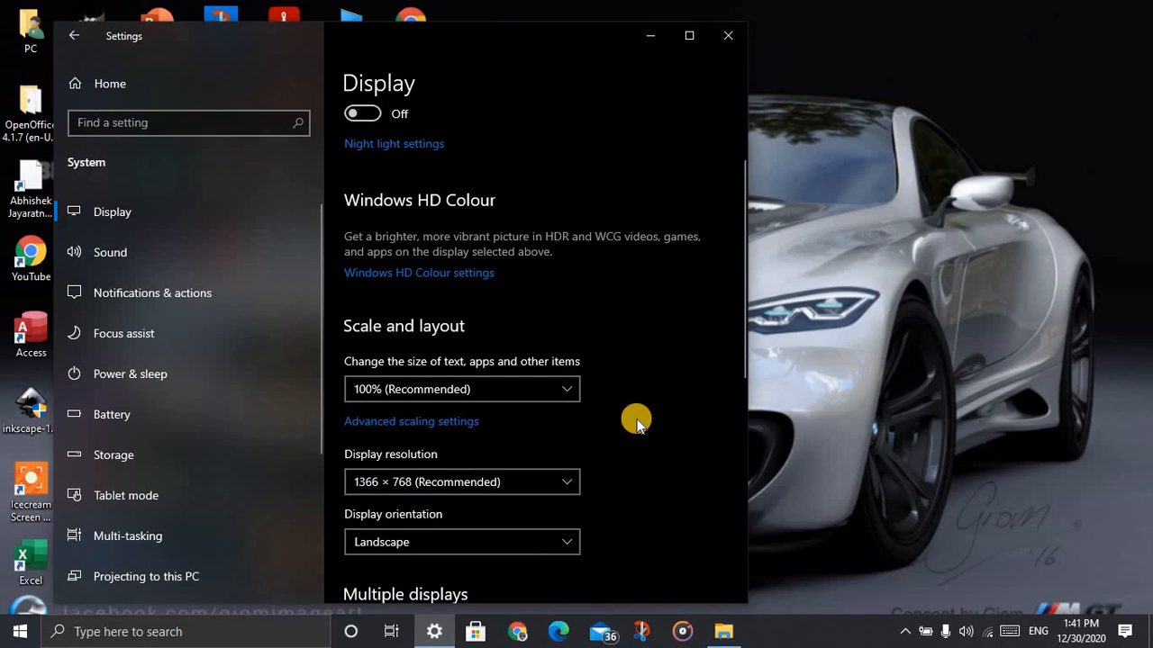
pyautogui.scroll(3, 636, 421)
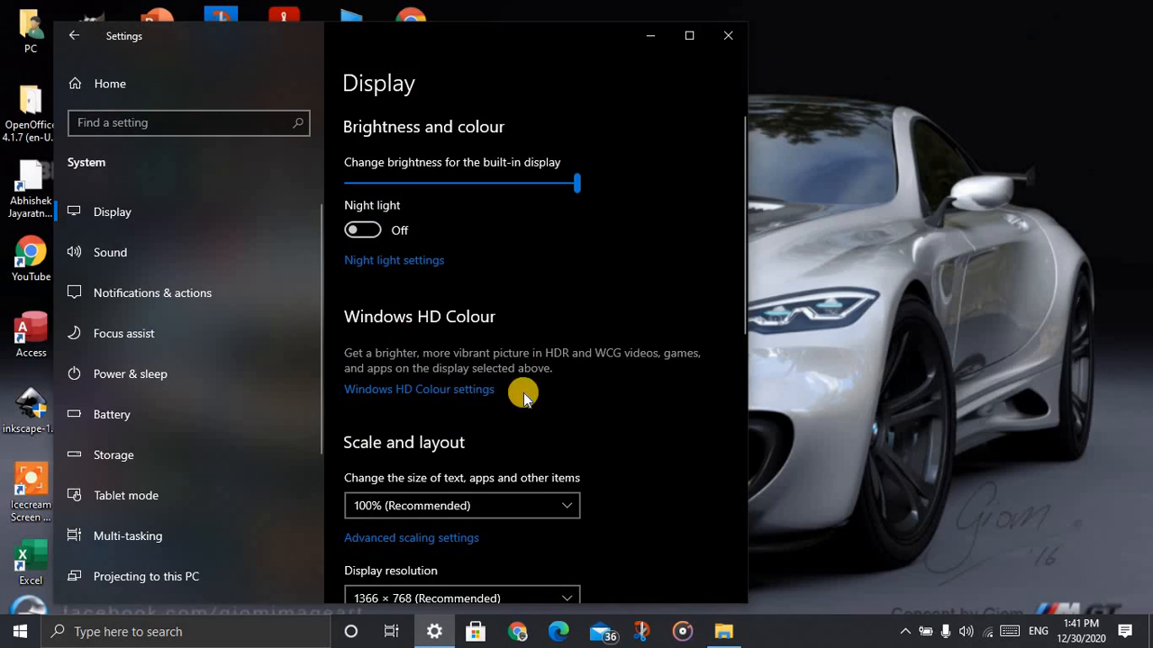
pyautogui.scroll(-3, 404, 477)
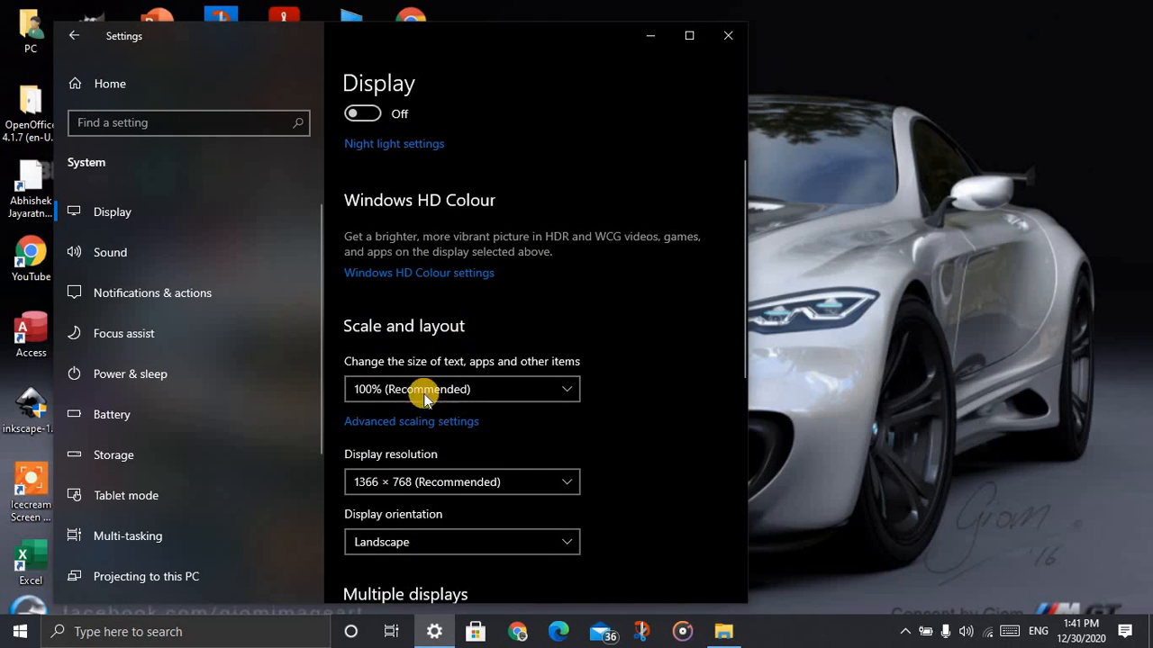
pyautogui.click(389, 391)
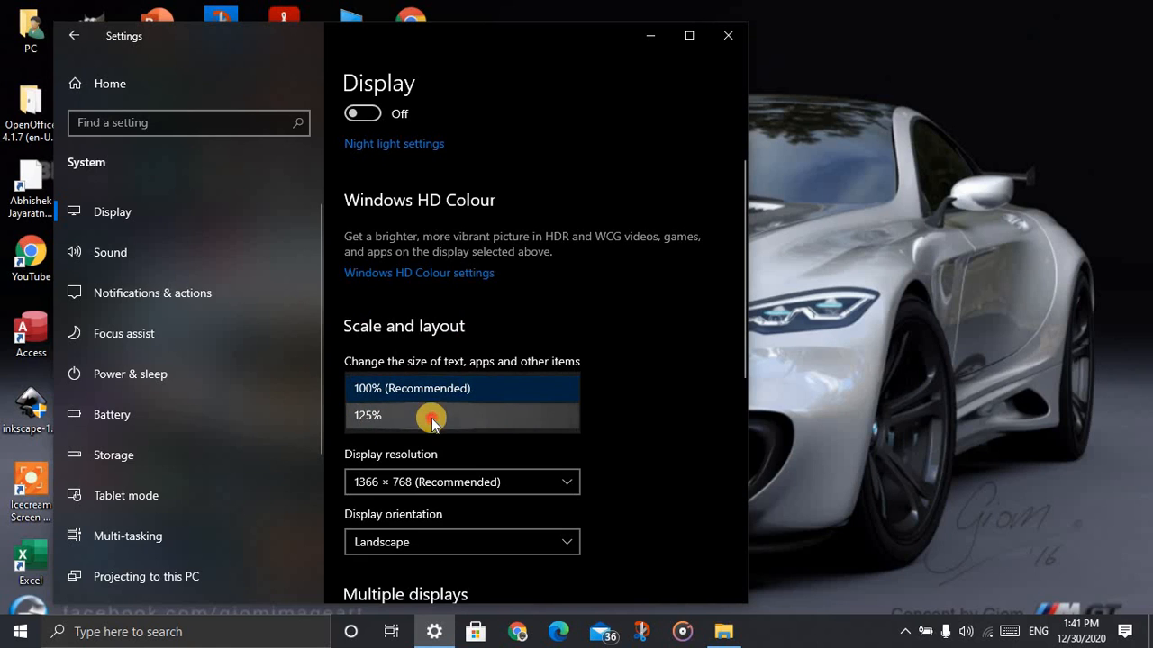
pyautogui.click(565, 419)
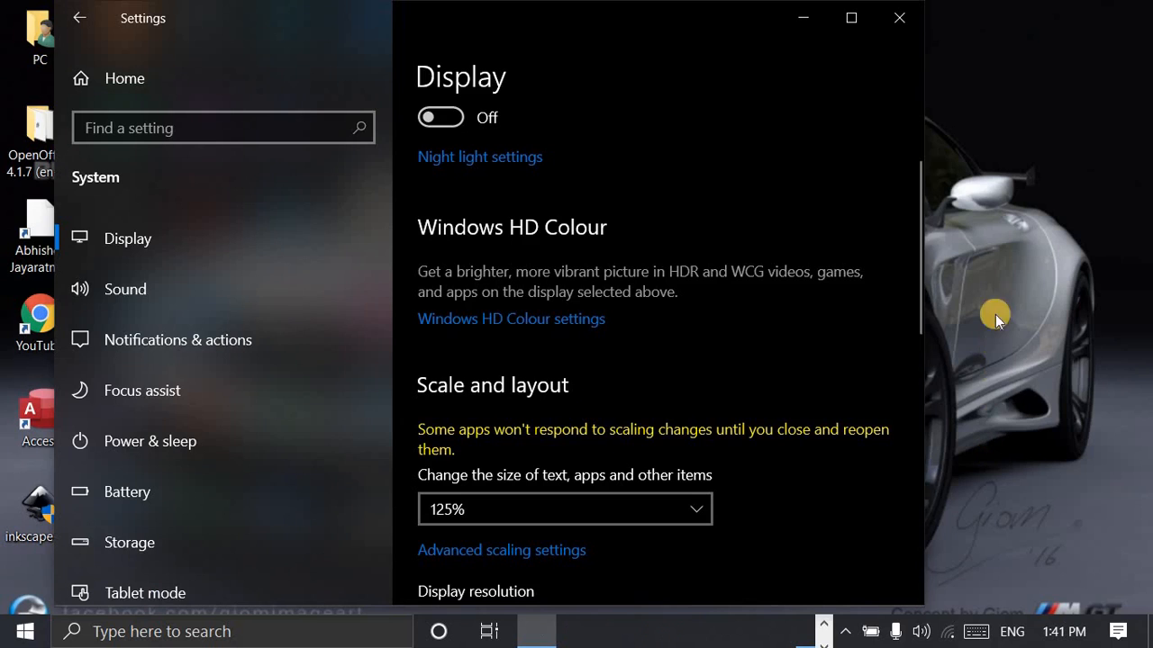
# Step: View the scaled desktop and set the size of text, apps and other items back to 100% (Recommended)
pyautogui.click(899, 18)
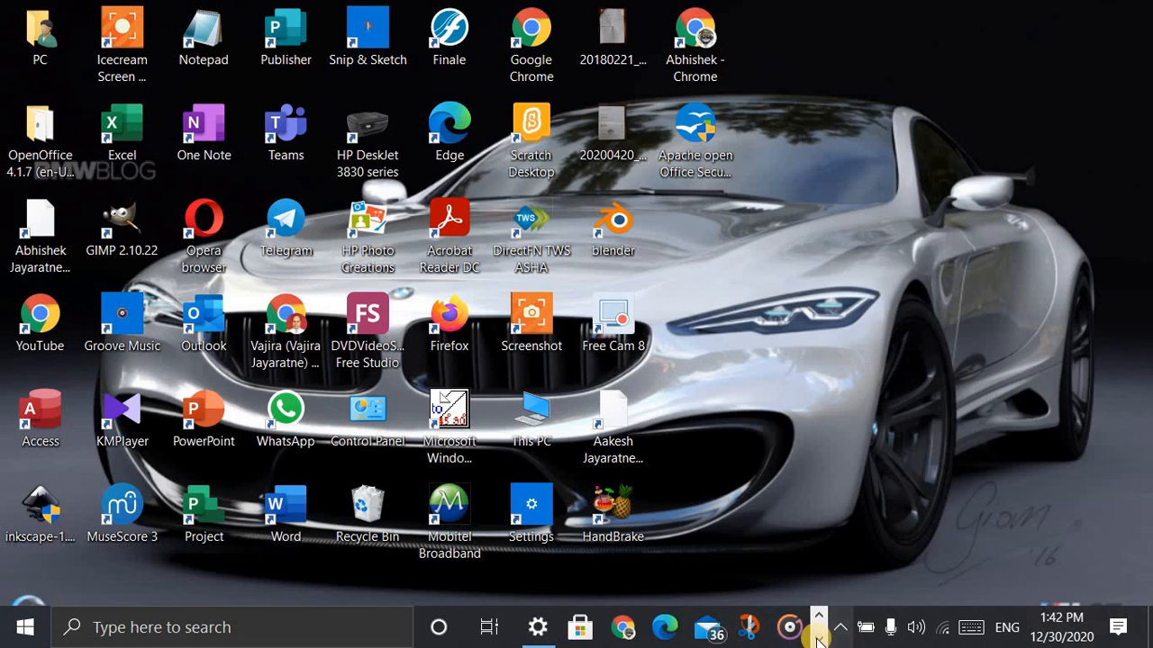
pyautogui.click(531, 636)
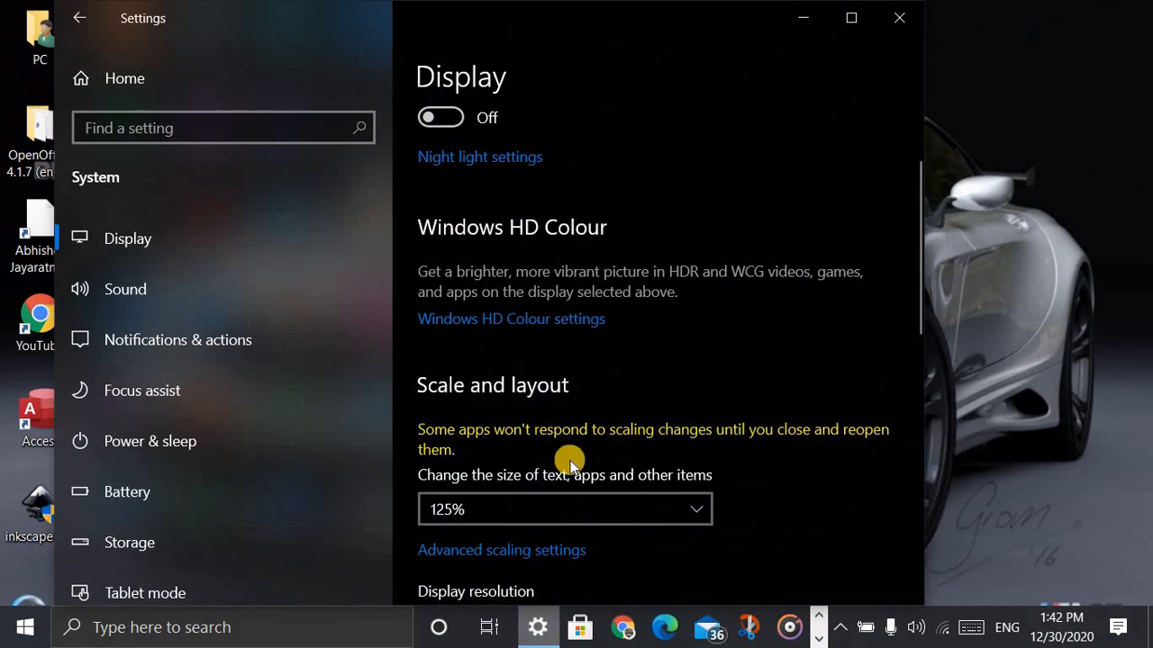
pyautogui.click(551, 512)
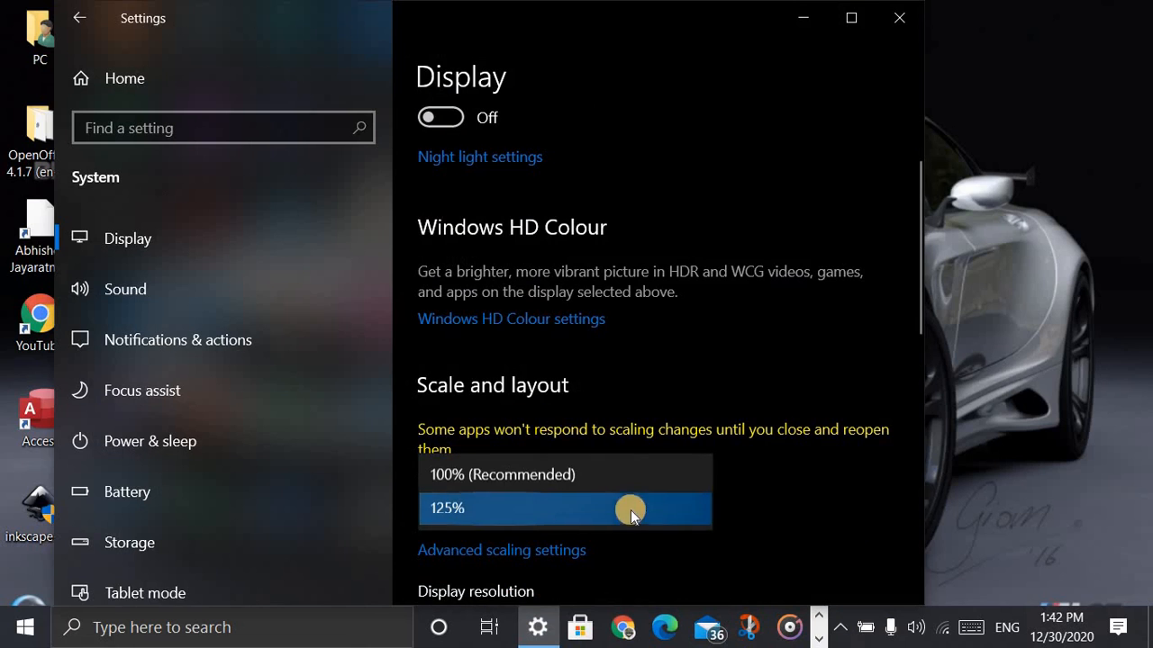
pyautogui.click(471, 476)
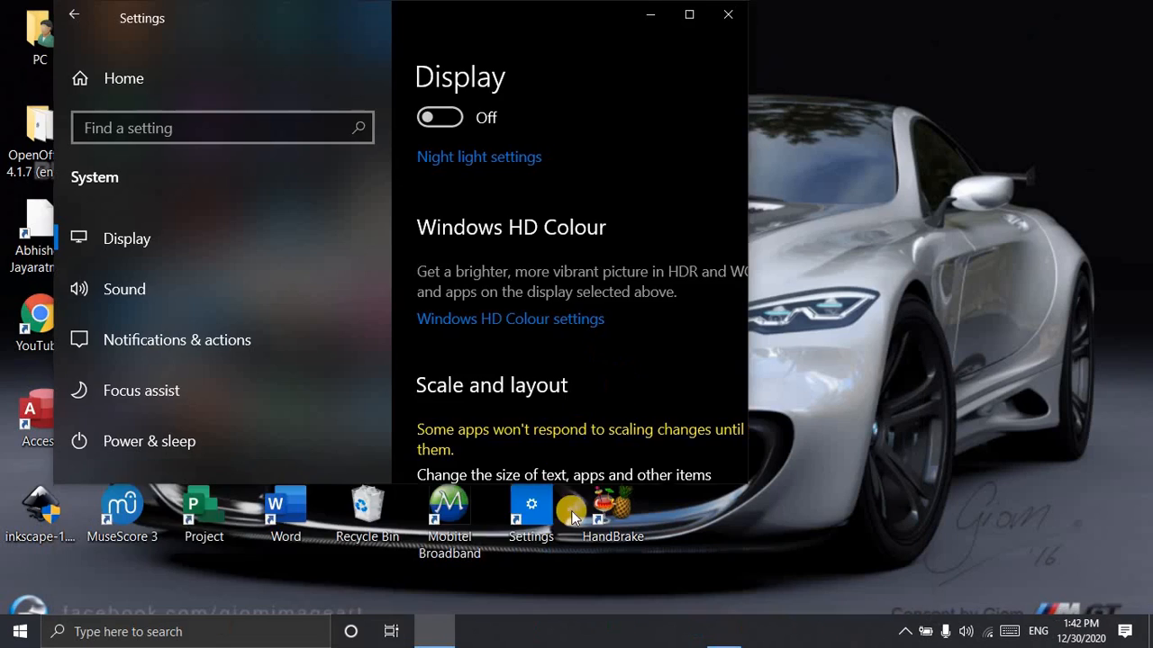
# Step: View the desktop, bring the Settings window back and make it taller
pyautogui.click(651, 16)
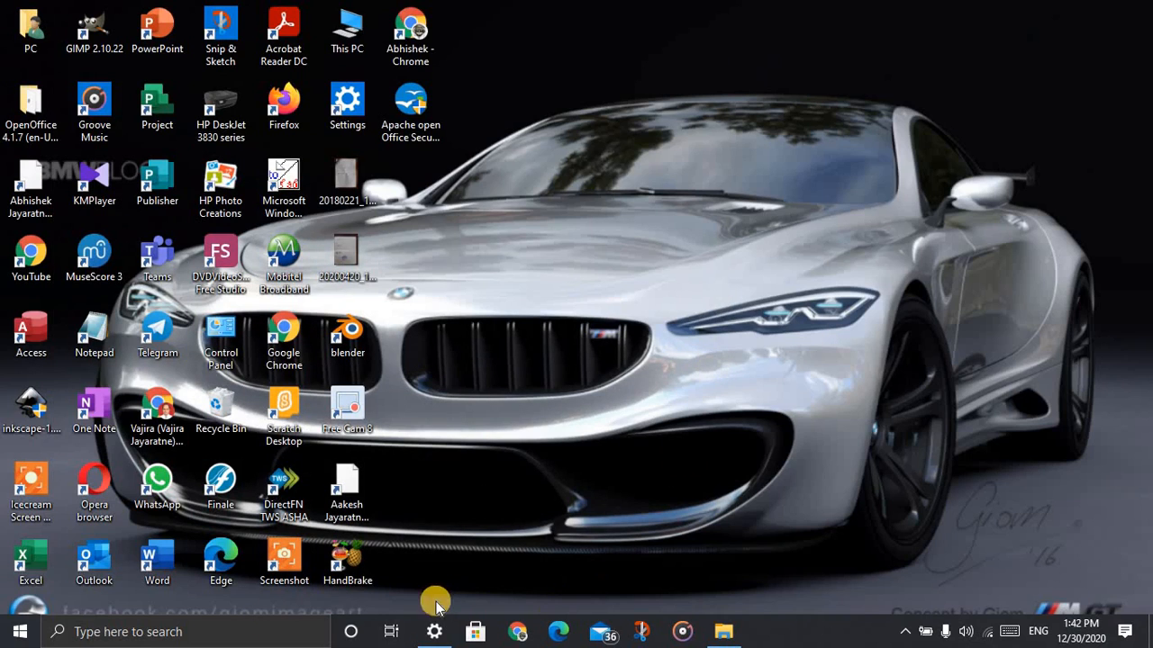
pyautogui.click(434, 632)
pyautogui.scroll(-3, 543, 298)
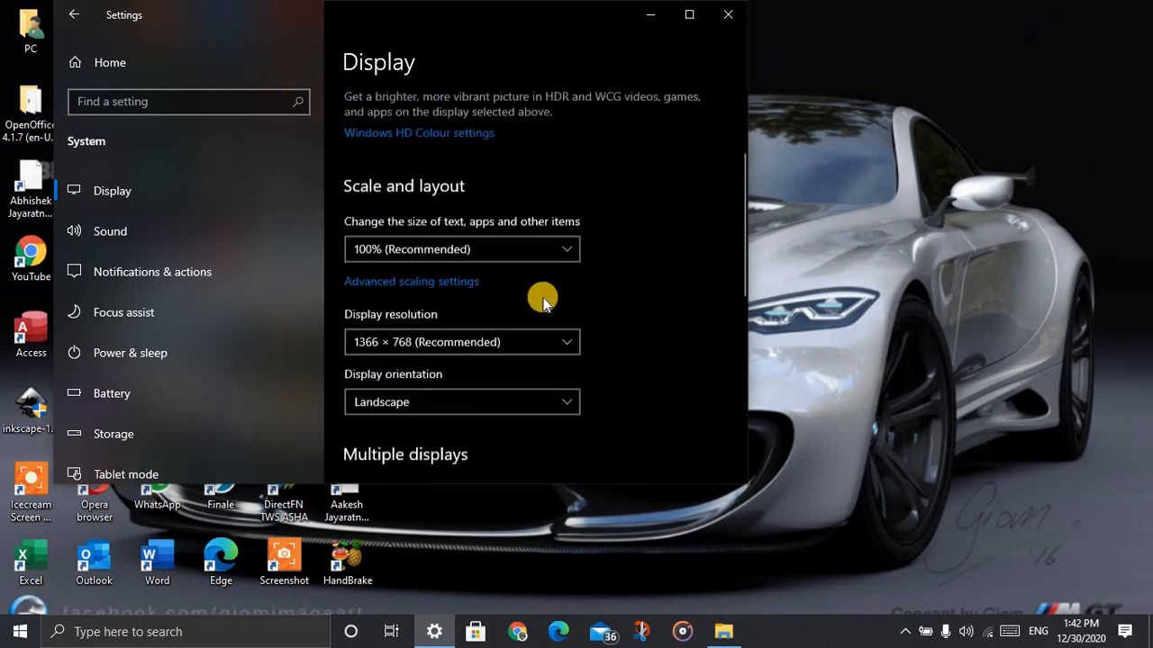
pyautogui.moveTo(551, 483); pyautogui.dragTo(548, 567)
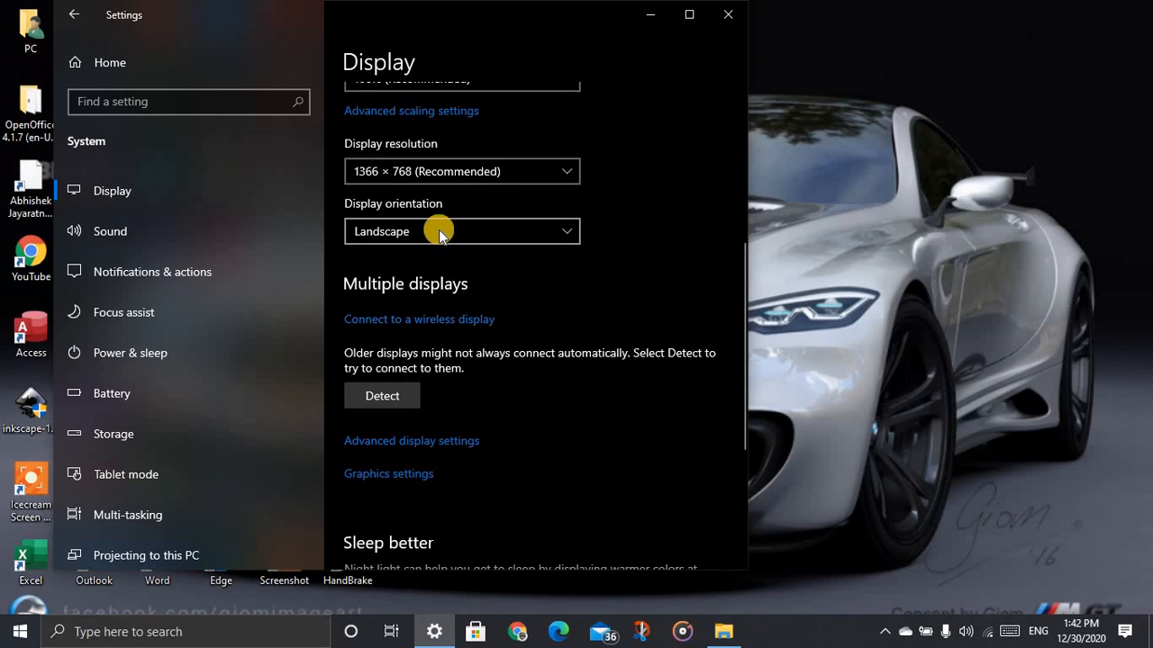
# Step: Examine the available scaling, display resolution and display orientation options without changing them
pyautogui.scroll(3, 438, 230)
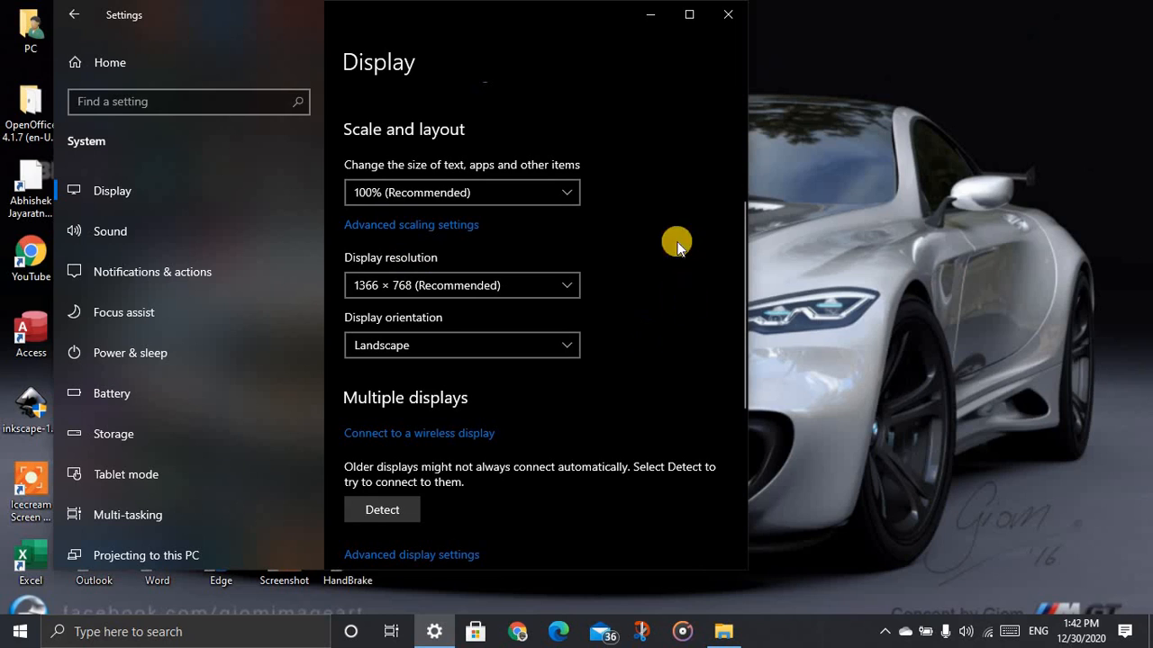
pyautogui.click(486, 196)
pyautogui.click(659, 198)
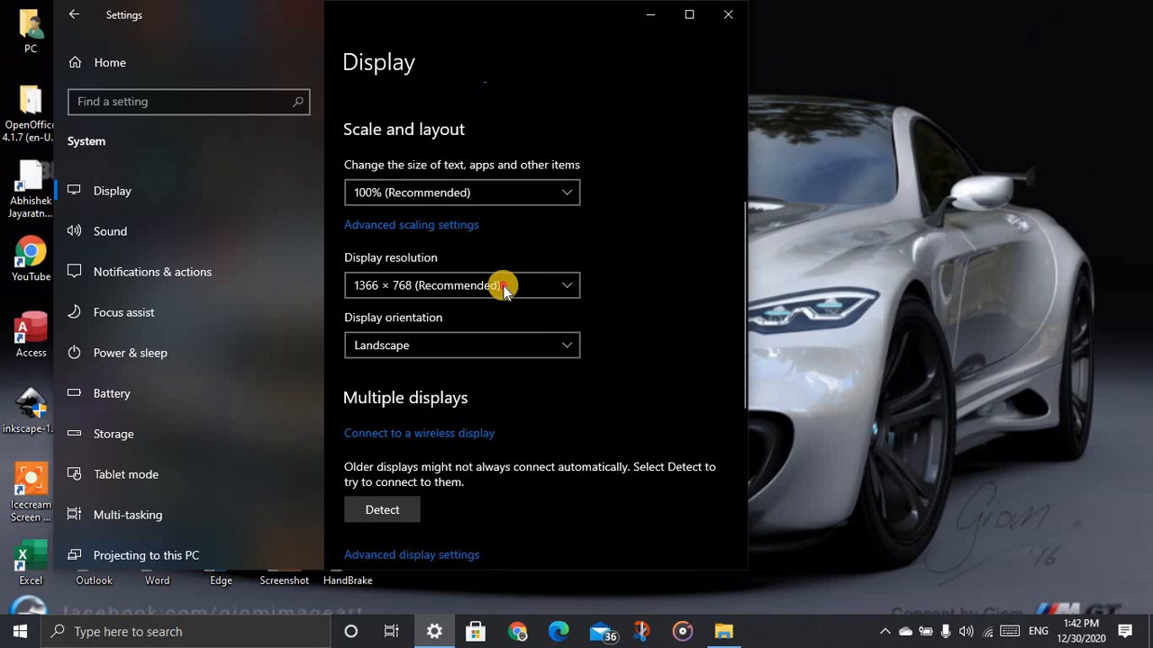
pyautogui.click(502, 286)
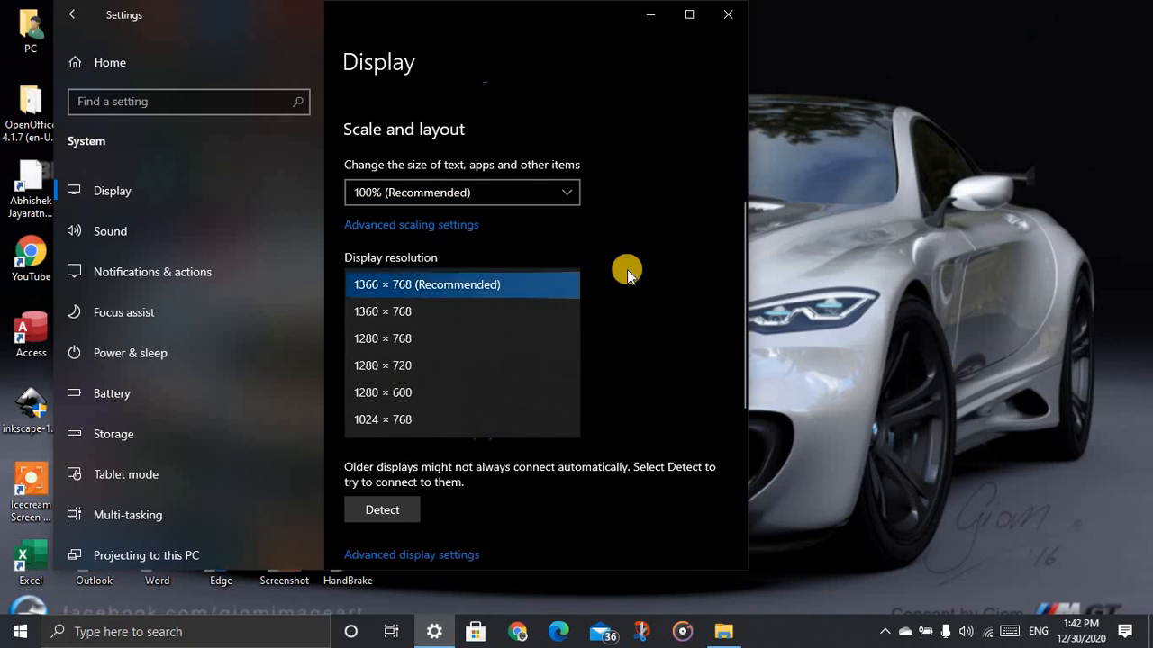
pyautogui.click(628, 269)
pyautogui.click(458, 351)
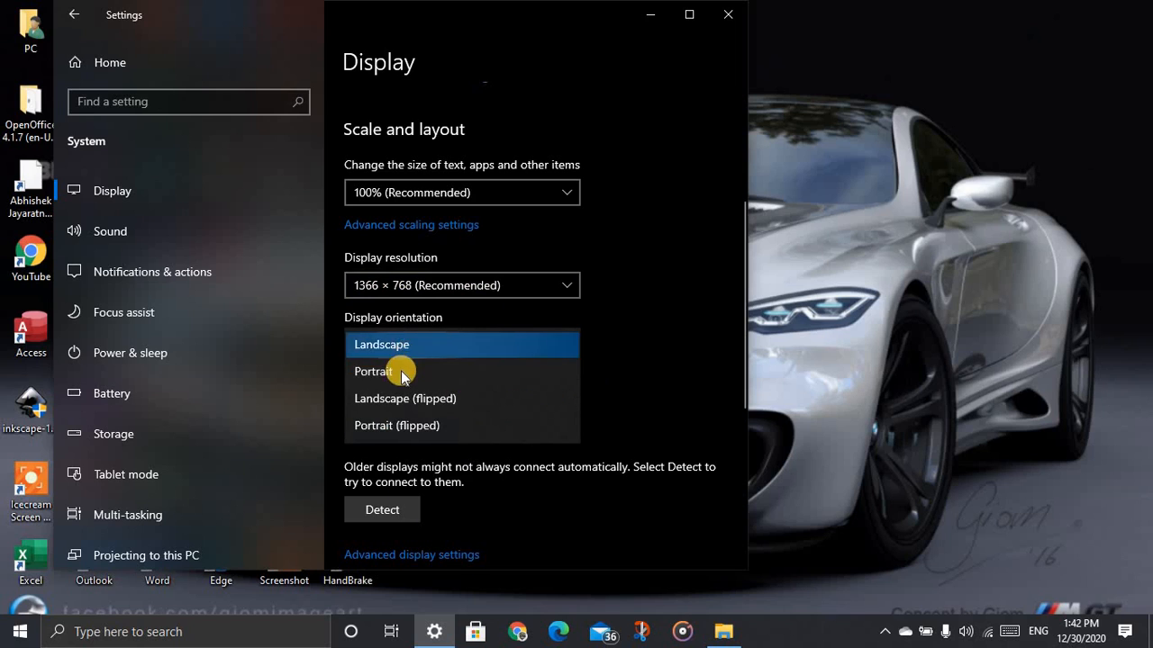
pyautogui.click(615, 360)
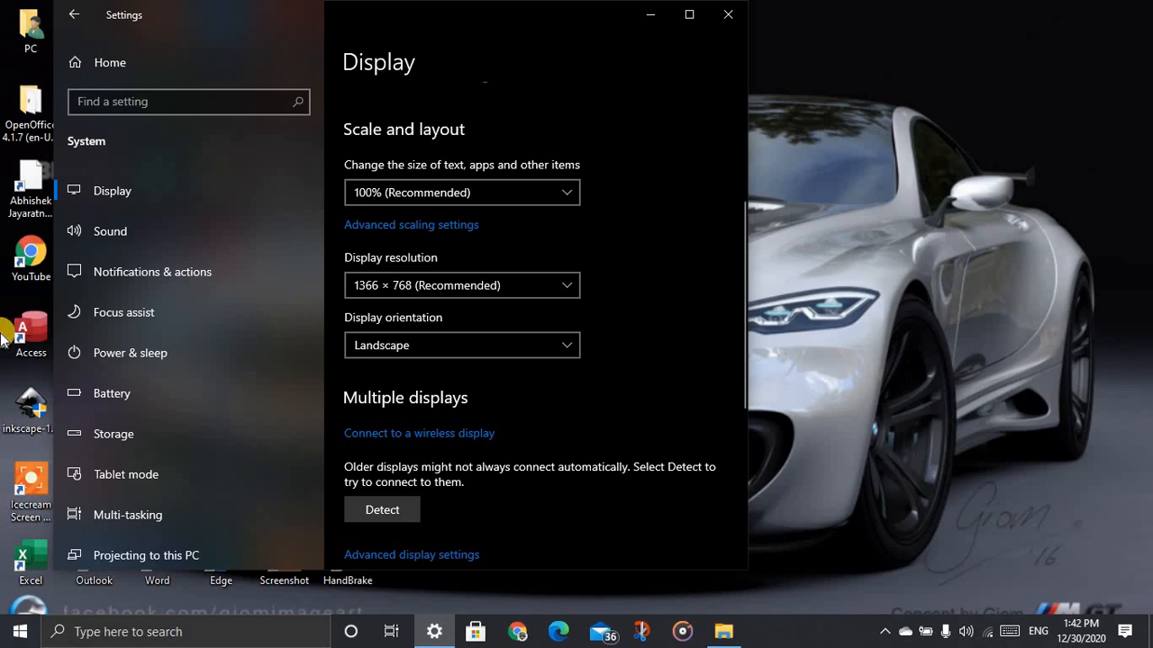
# Step: Try the Portrait display orientation and revert to the previous display settings
pyautogui.click(404, 344)
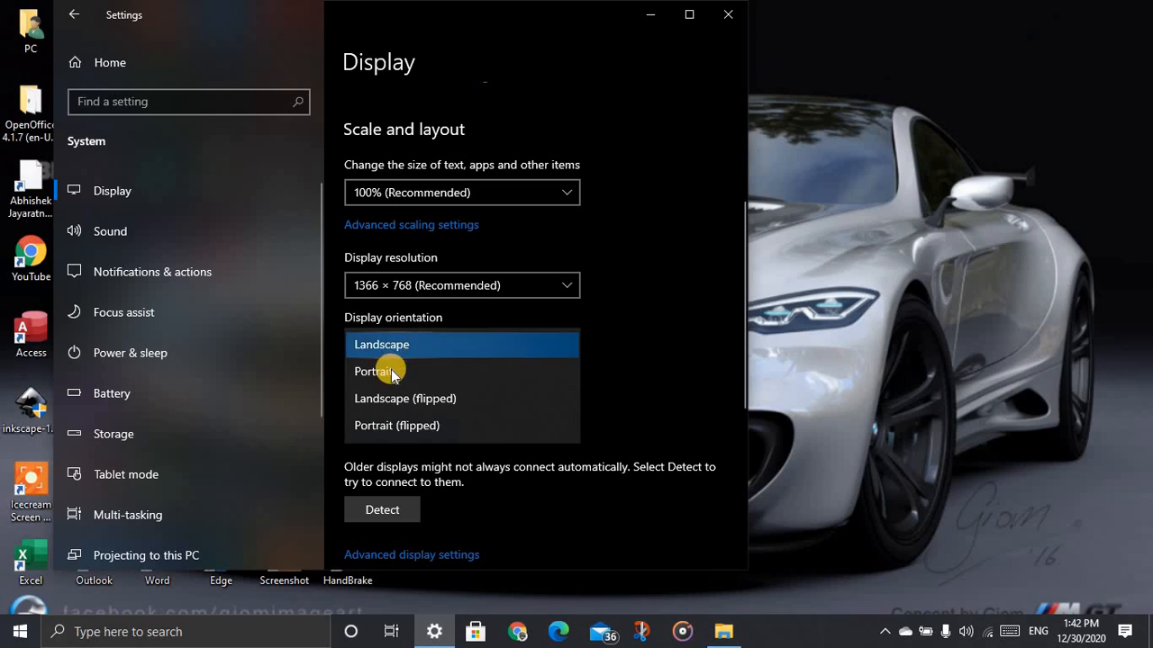
pyautogui.click(373, 372)
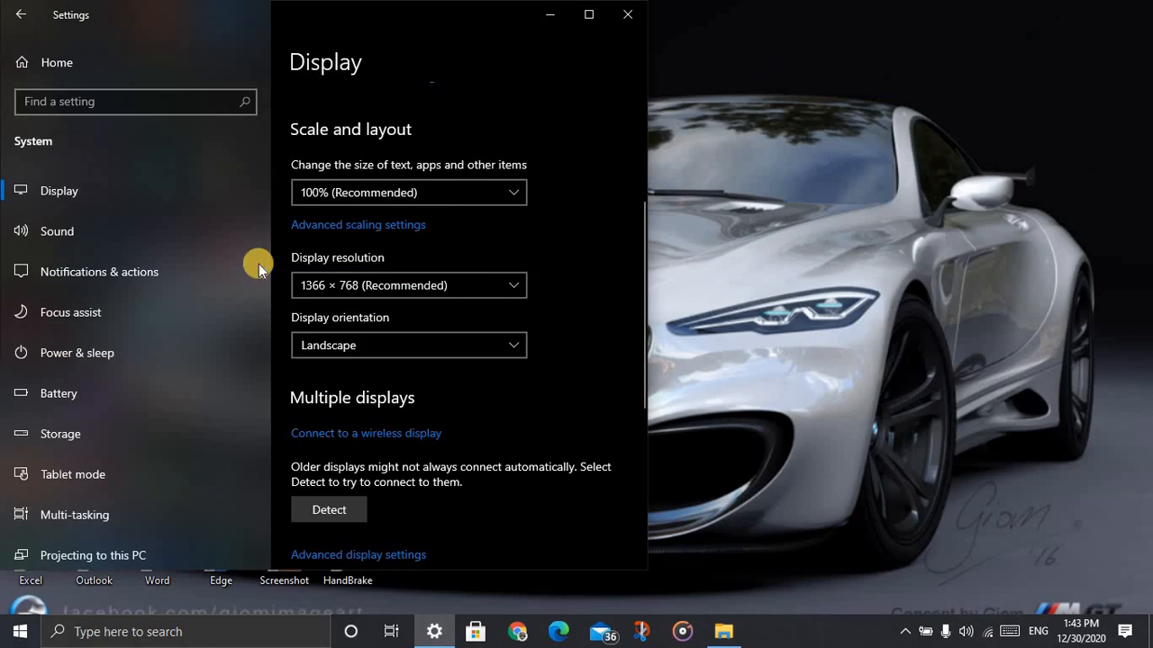
pyautogui.click(424, 345)
pyautogui.click(334, 368)
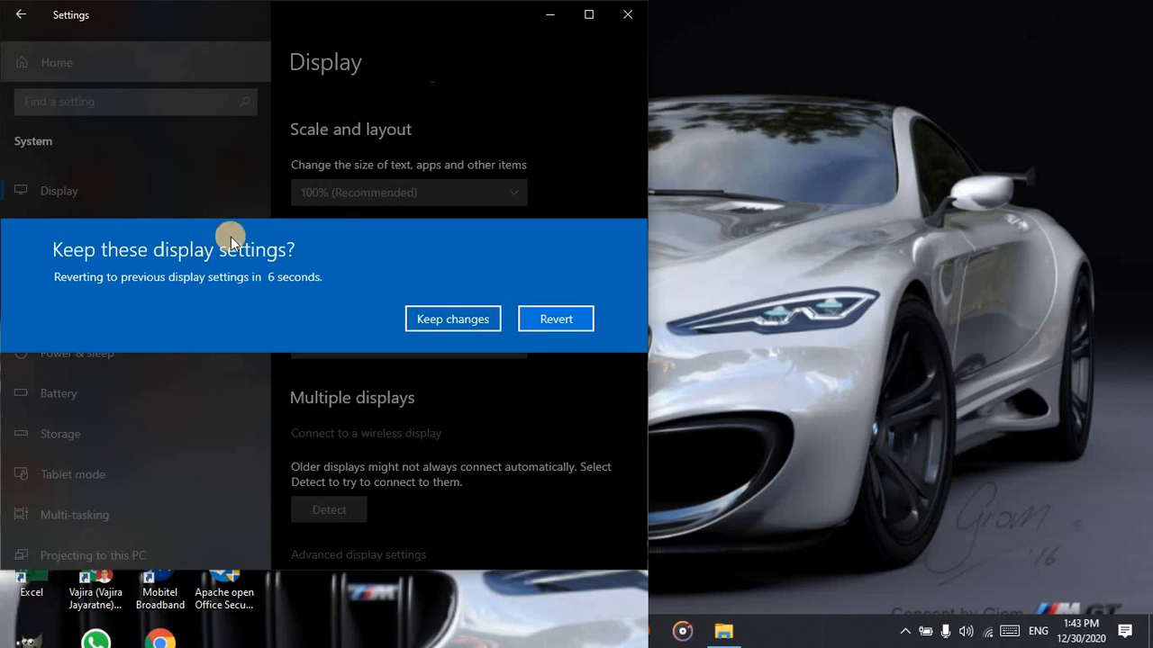
pyautogui.click(550, 324)
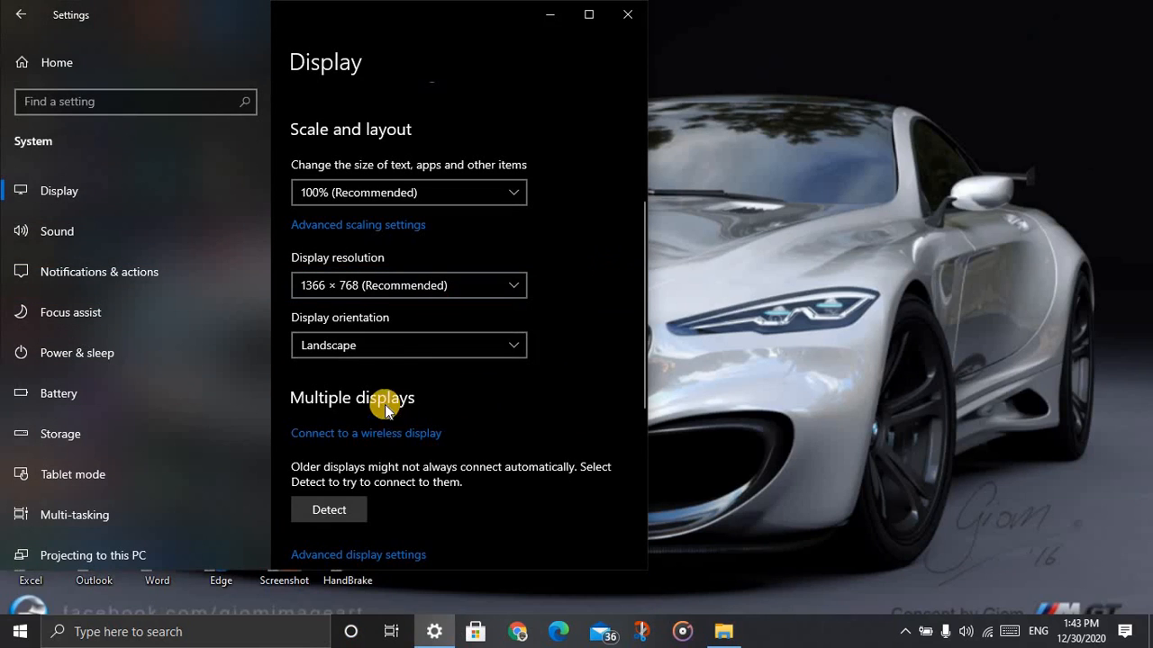
# Step: Try the Landscape (flipped) display orientation and revert to the previous display settings
pyautogui.click(383, 348)
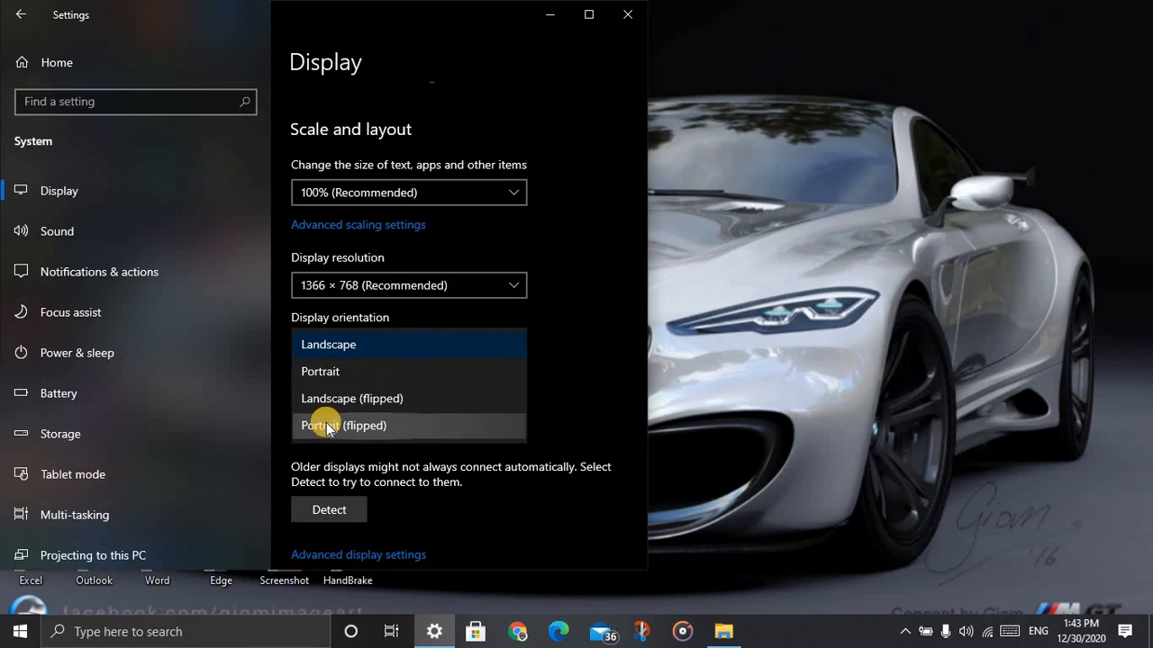
pyautogui.click(378, 398)
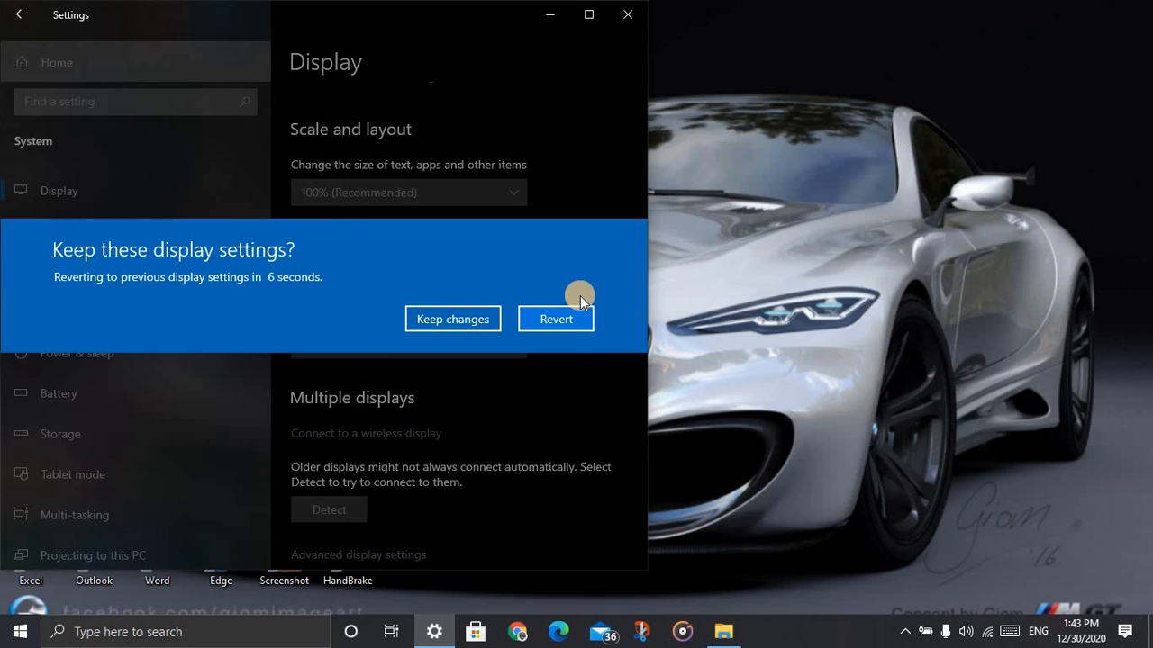
pyautogui.click(574, 322)
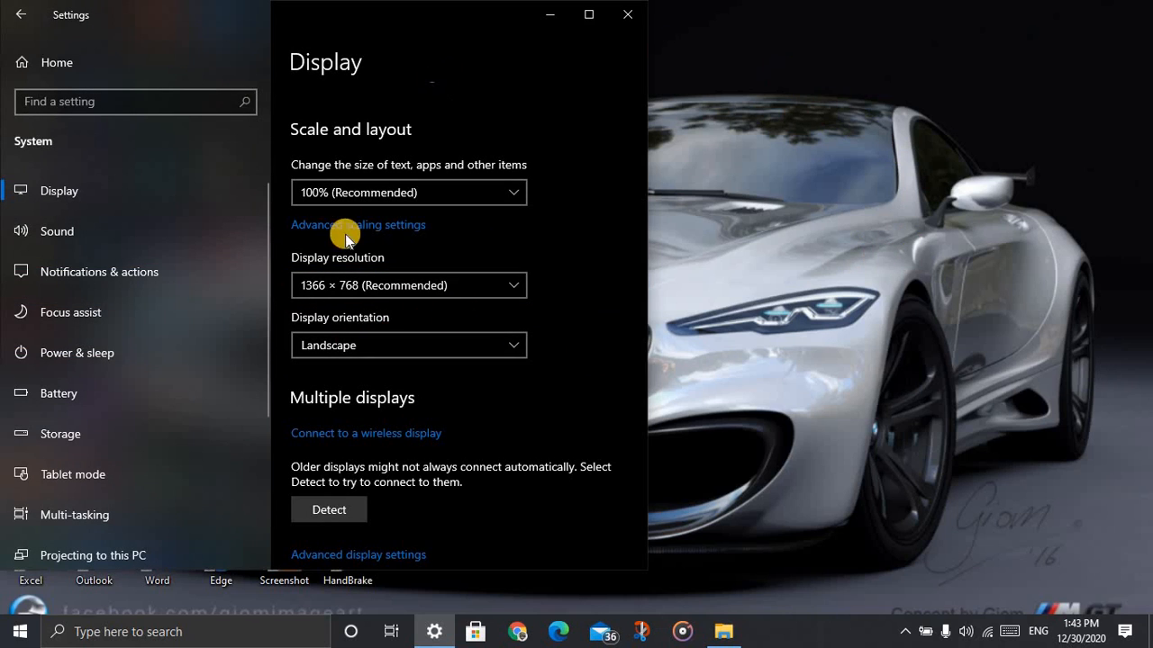
# Step: Try the Portrait (flipped) display orientation and revert to the previous display settings
pyautogui.click(345, 346)
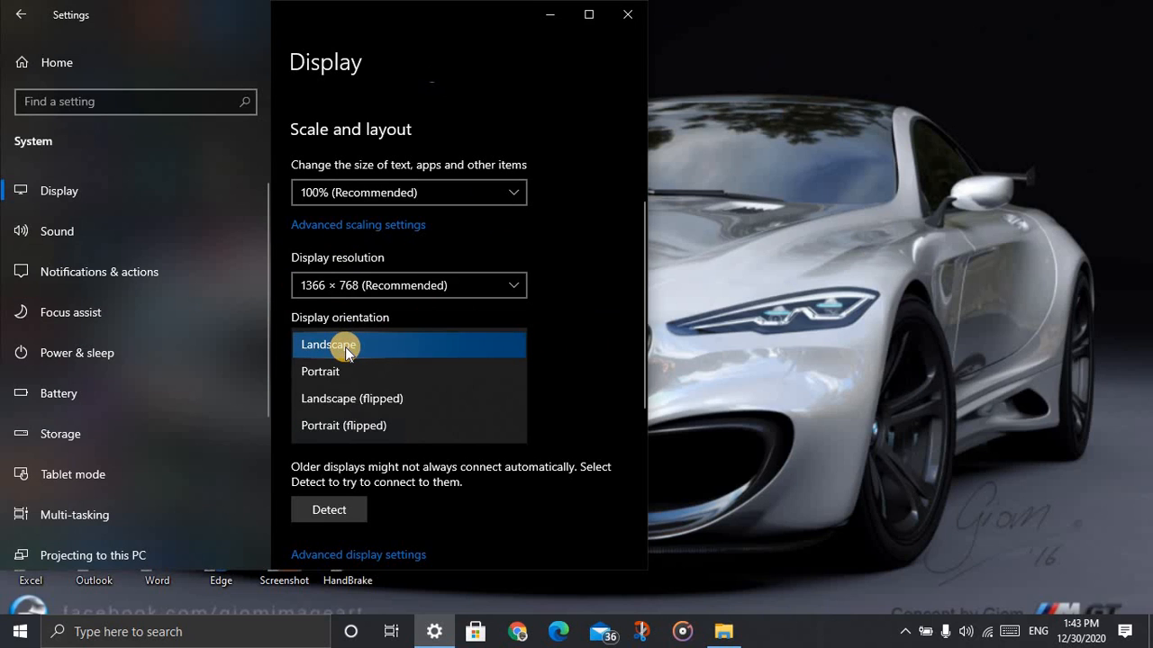
pyautogui.click(335, 425)
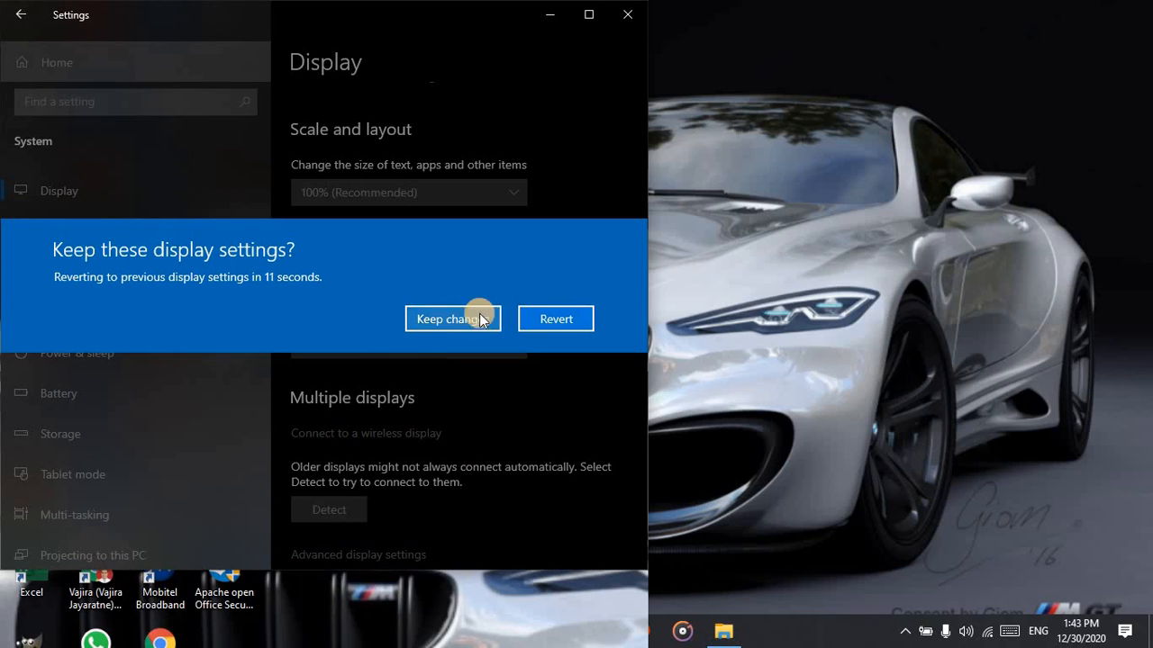
pyautogui.click(574, 328)
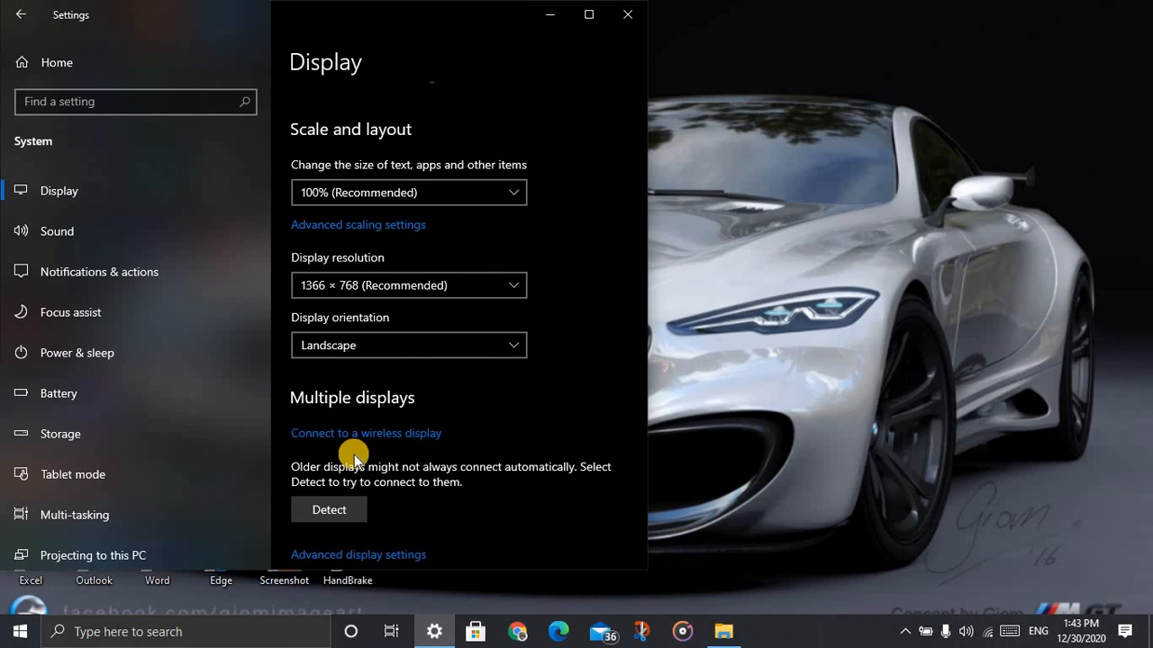
# Step: Review the remaining Display options and open the Sound settings
pyautogui.scroll(-5, 353, 455)
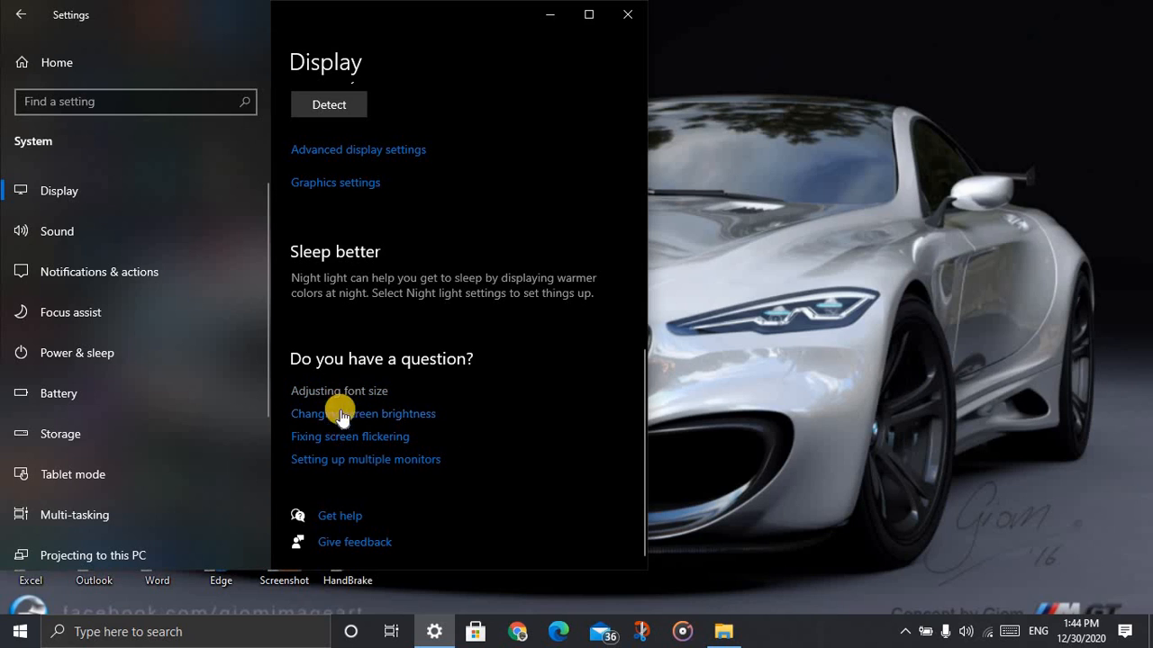
pyautogui.click(108, 232)
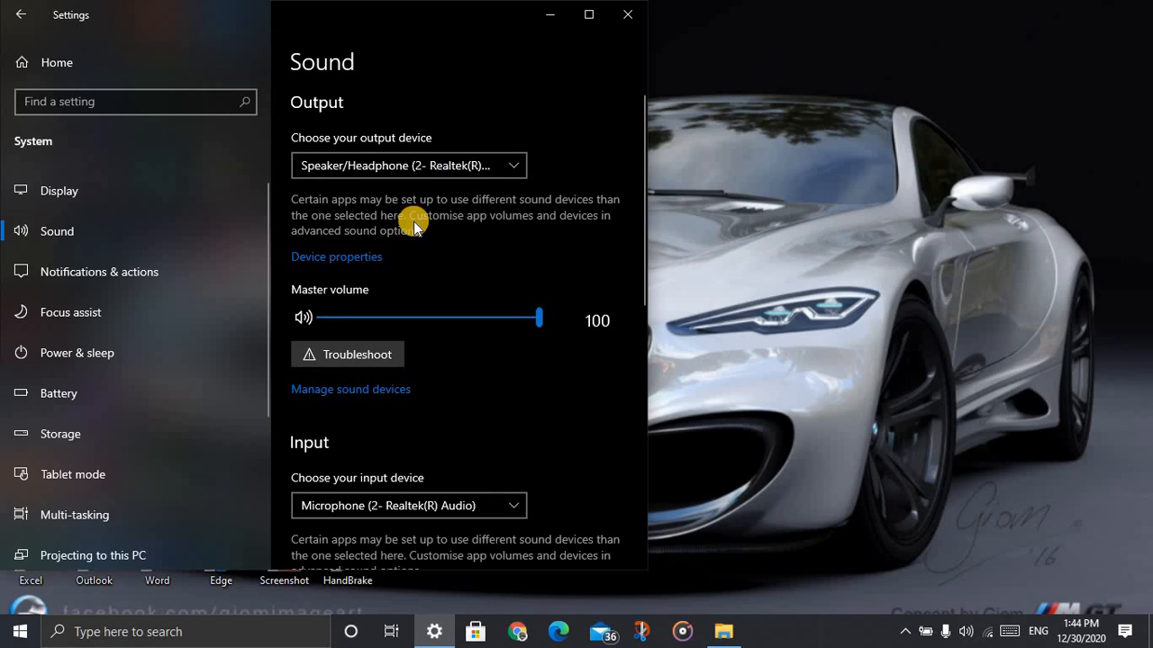
# Step: Check the available sound output devices, and try the master volume at 60 and 30 before restoring it to 100
pyautogui.click(352, 165)
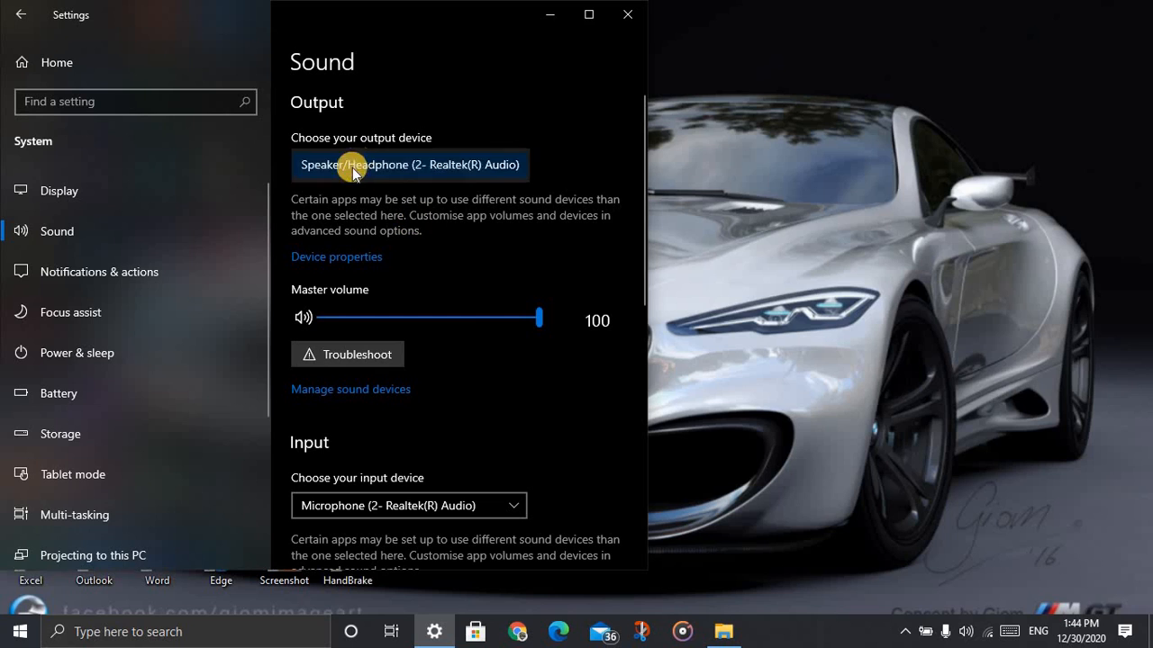
pyautogui.click(515, 166)
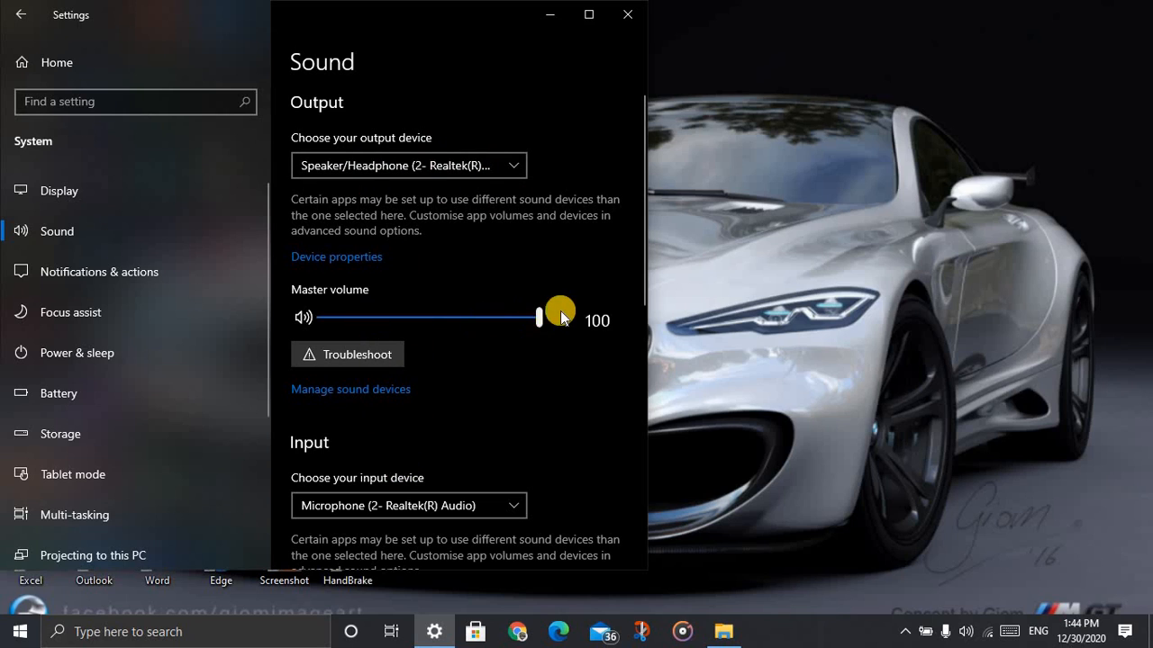
pyautogui.moveTo(540, 315); pyautogui.dragTo(567, 315)
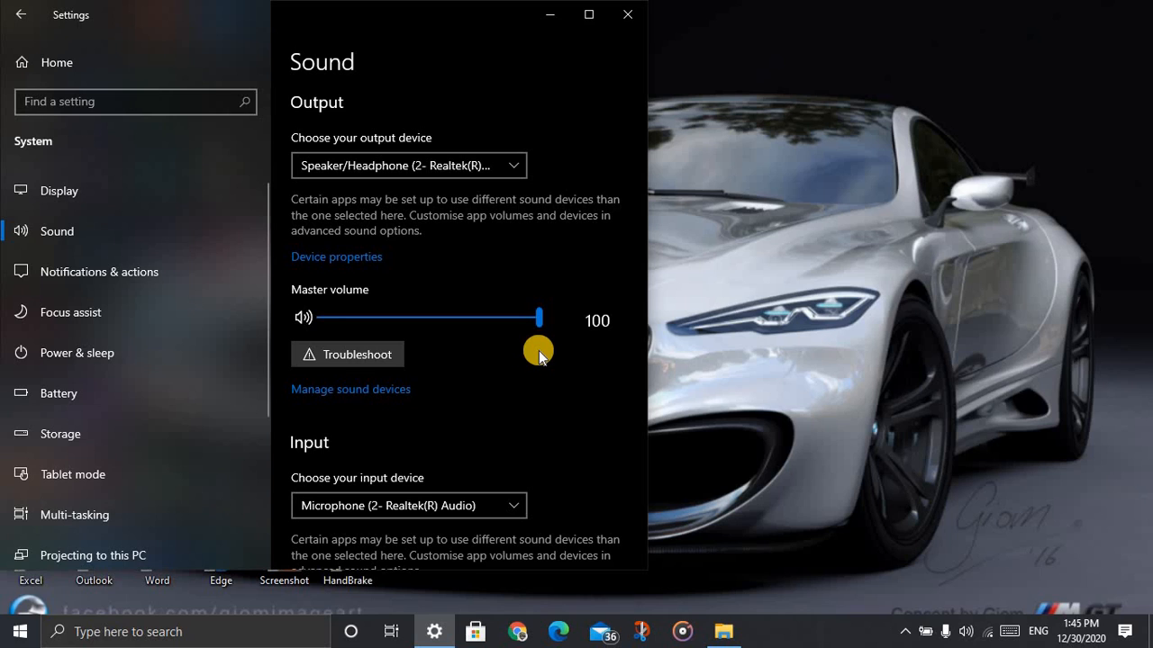
pyautogui.moveTo(536, 316); pyautogui.dragTo(450, 324)
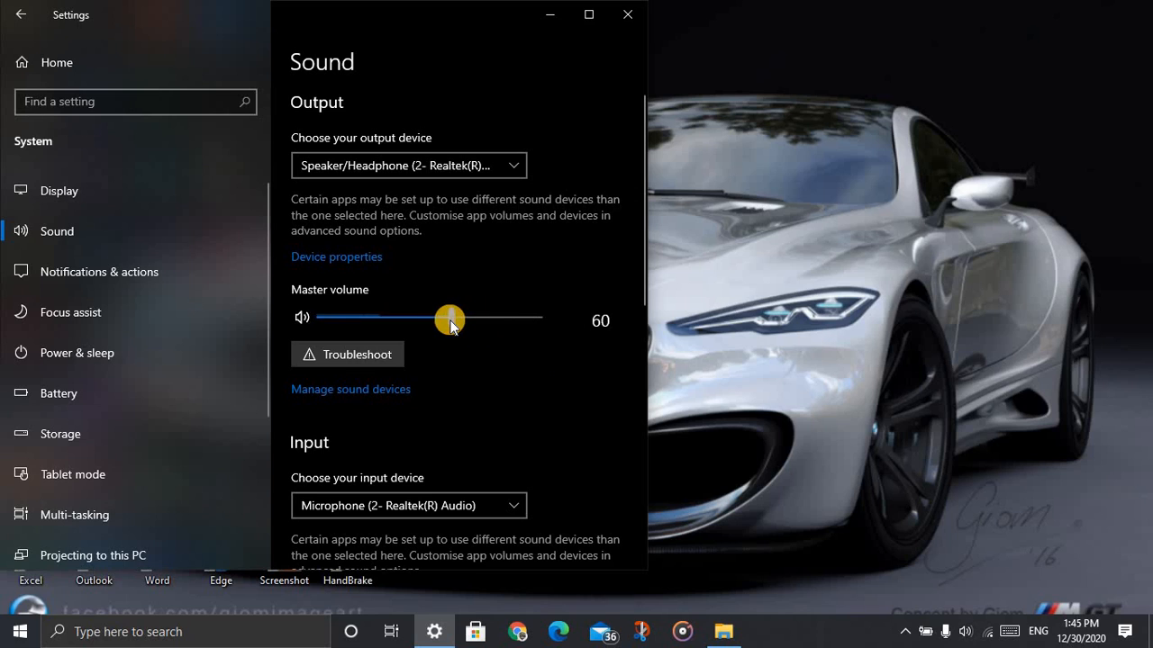
pyautogui.click(391, 319)
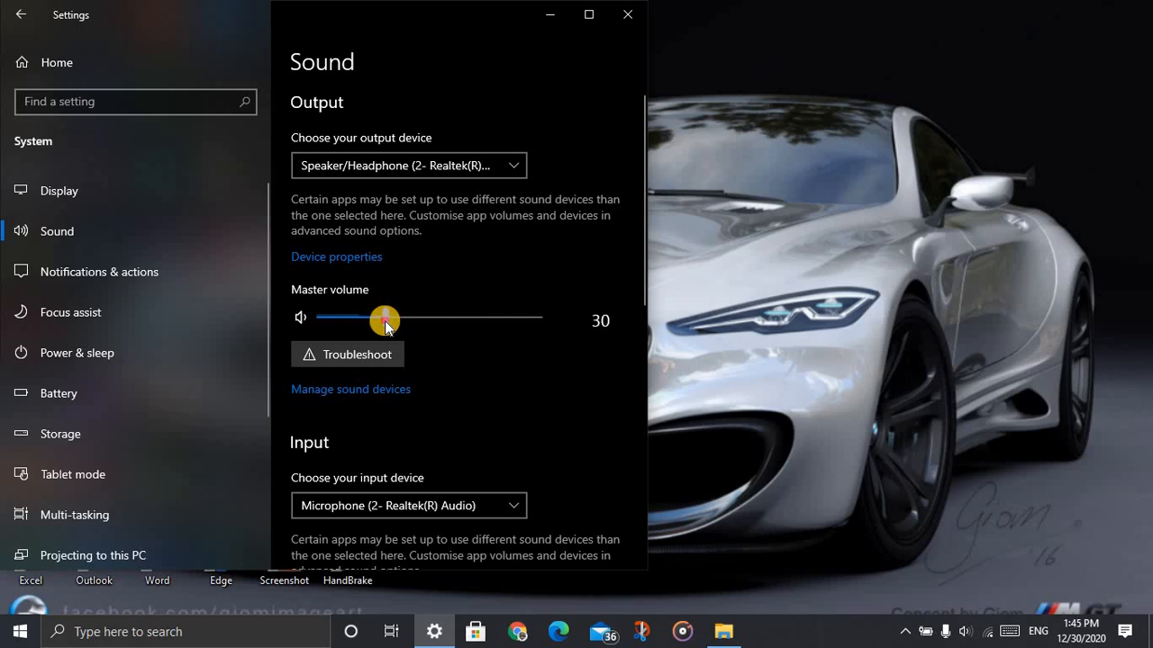
pyautogui.moveTo(386, 321); pyautogui.dragTo(577, 316)
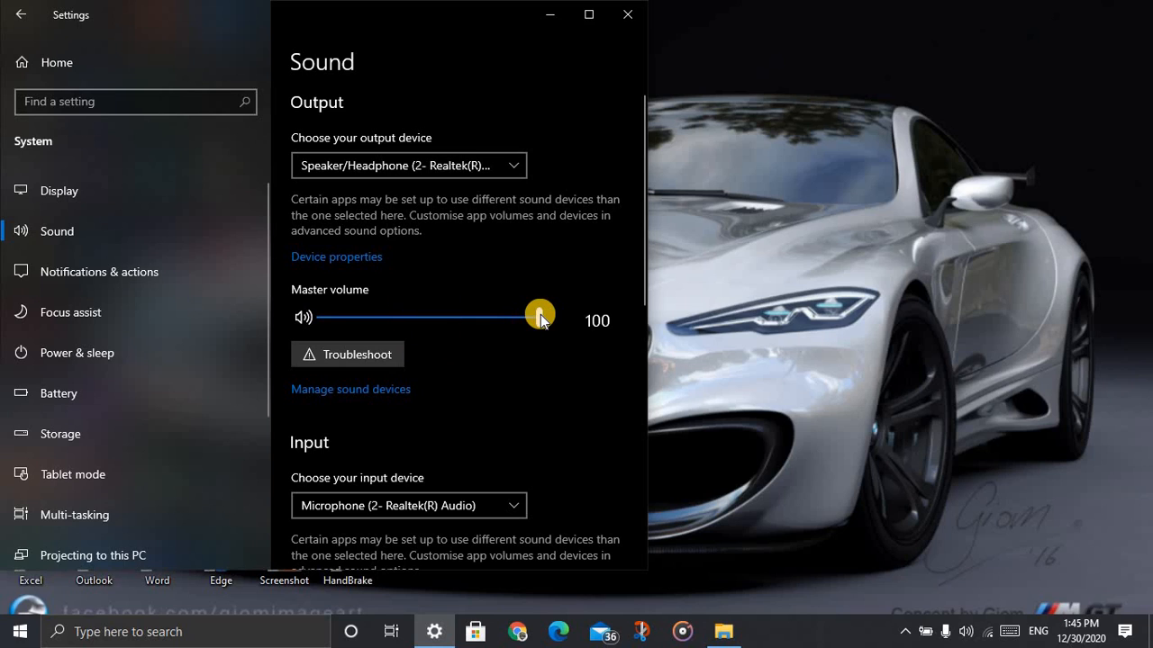
pyautogui.moveTo(540, 317); pyautogui.dragTo(509, 316)
pyautogui.moveTo(585, 321)
pyautogui.mouseDown()
pyautogui.moveTo(351, 323)
pyautogui.moveTo(573, 307)
pyautogui.mouseUp()
# Step: Check the available sound input devices, keeping Microphone (2- Realtek(R) Audio) as the choice
pyautogui.scroll(-4, 517, 378)
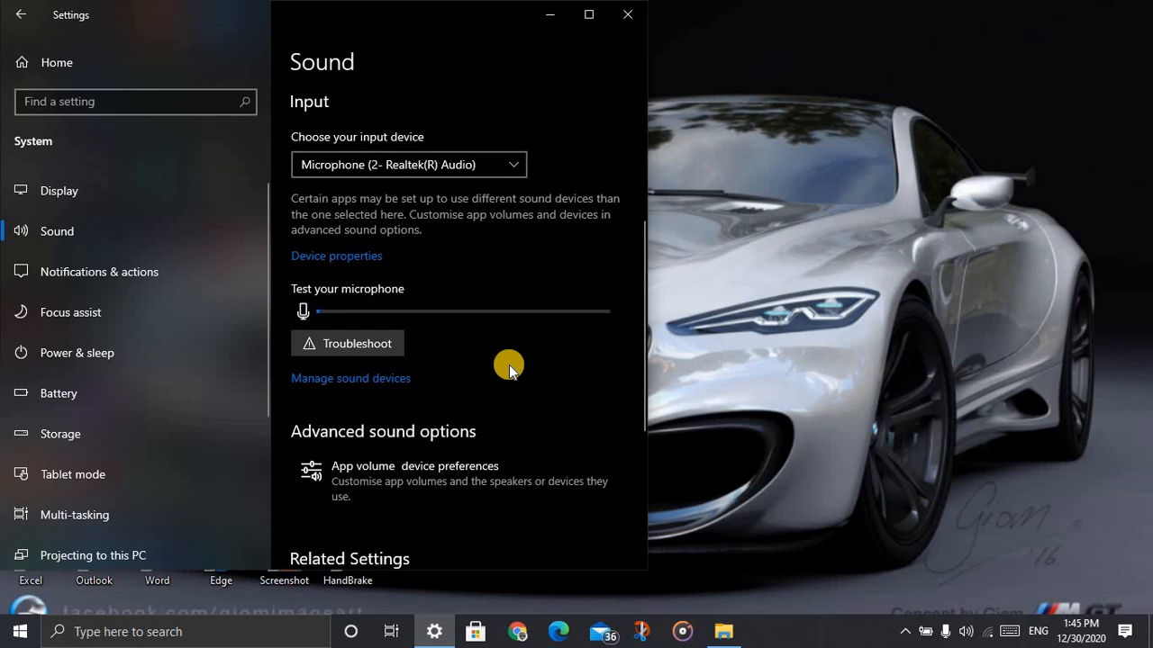
pyautogui.scroll(1, 509, 364)
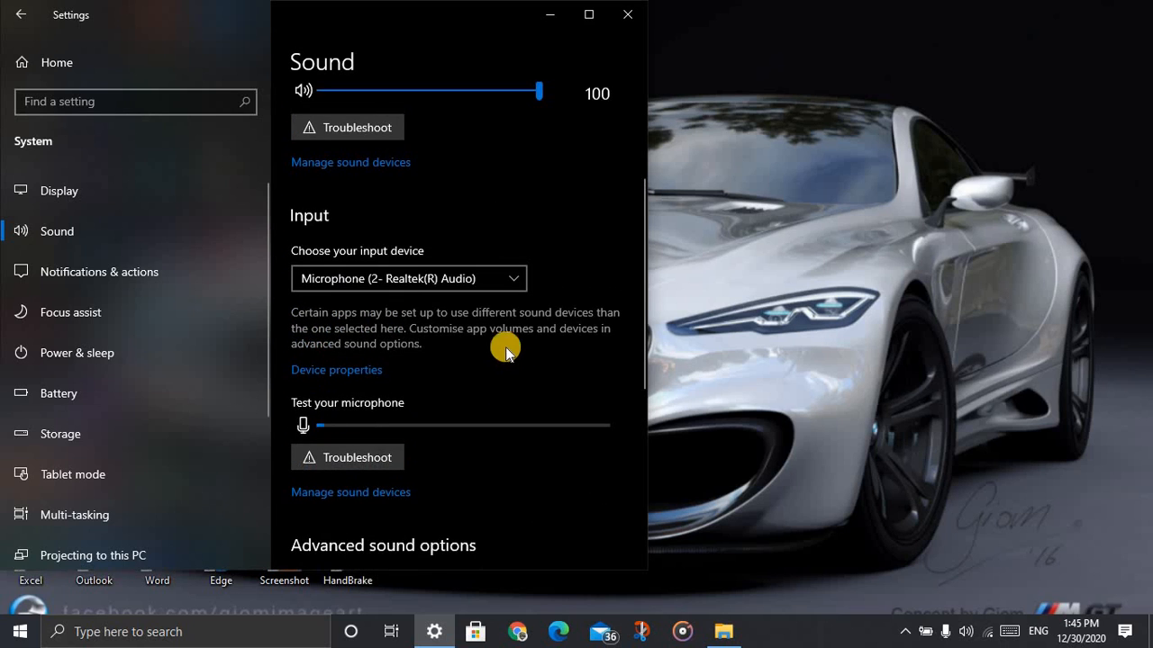
pyautogui.click(342, 280)
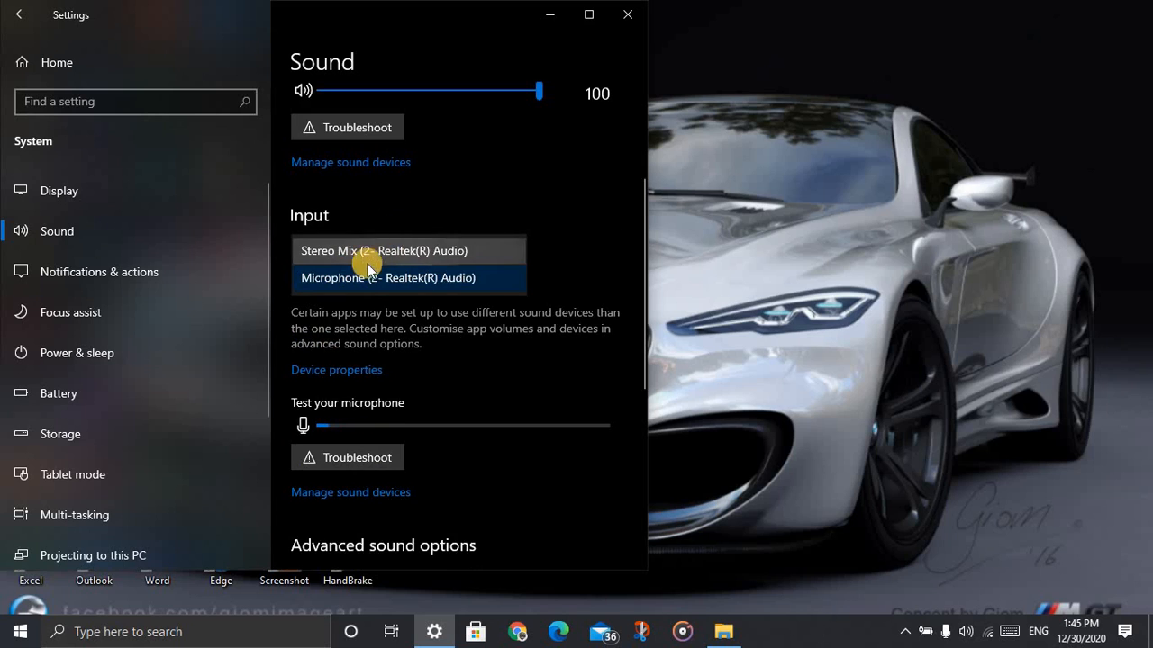
pyautogui.click(422, 278)
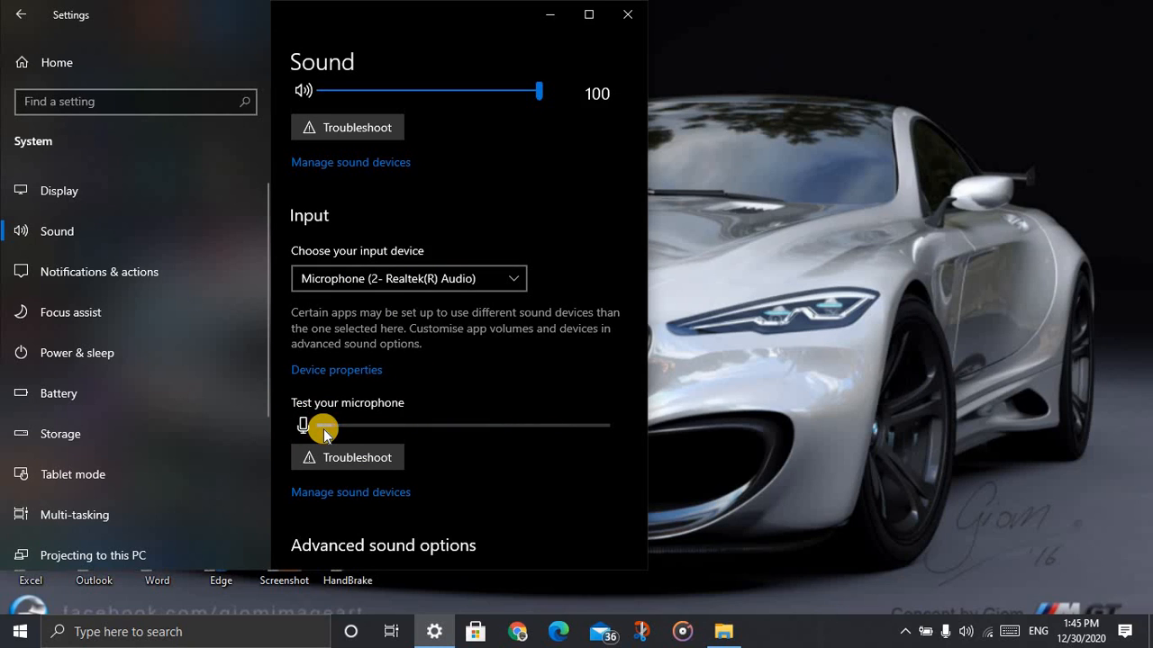
# Step: Review the advanced sound options and related settings, and open the Notifications & actions settings
pyautogui.scroll(-5, 378, 420)
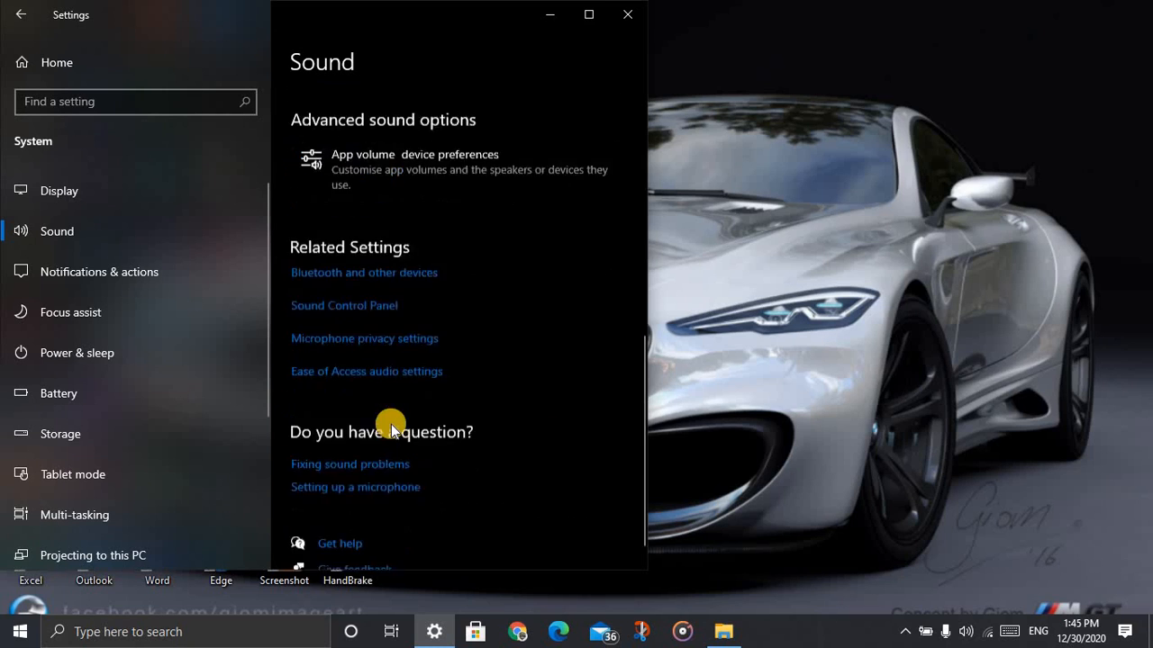
pyautogui.scroll(1, 392, 421)
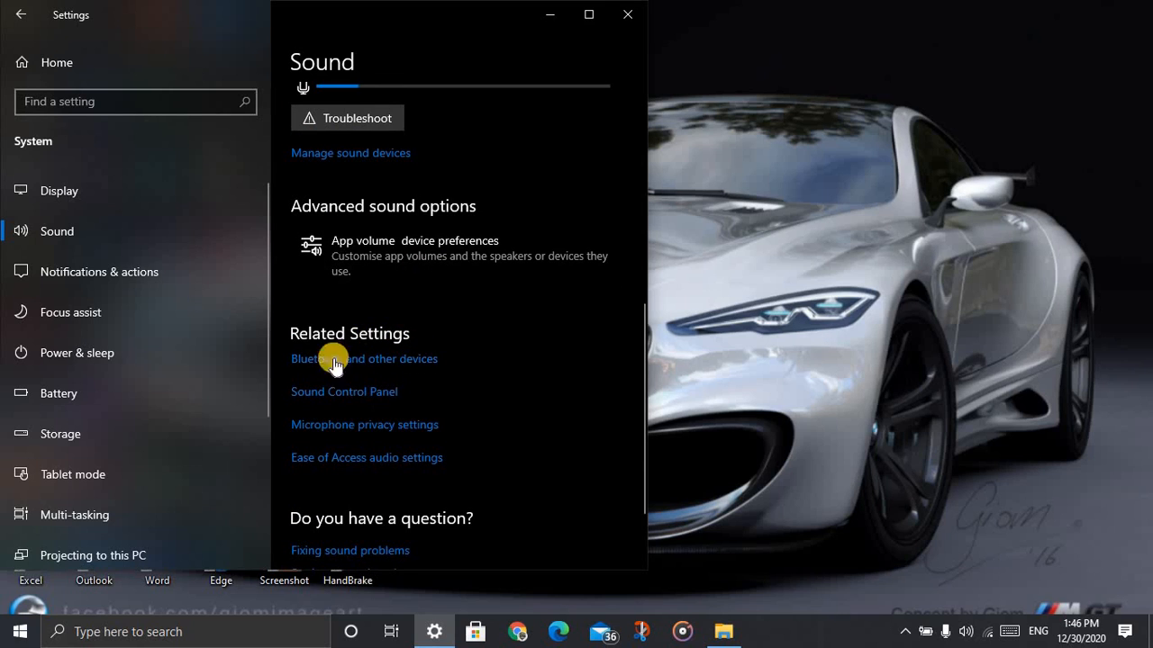
pyautogui.scroll(-2, 359, 457)
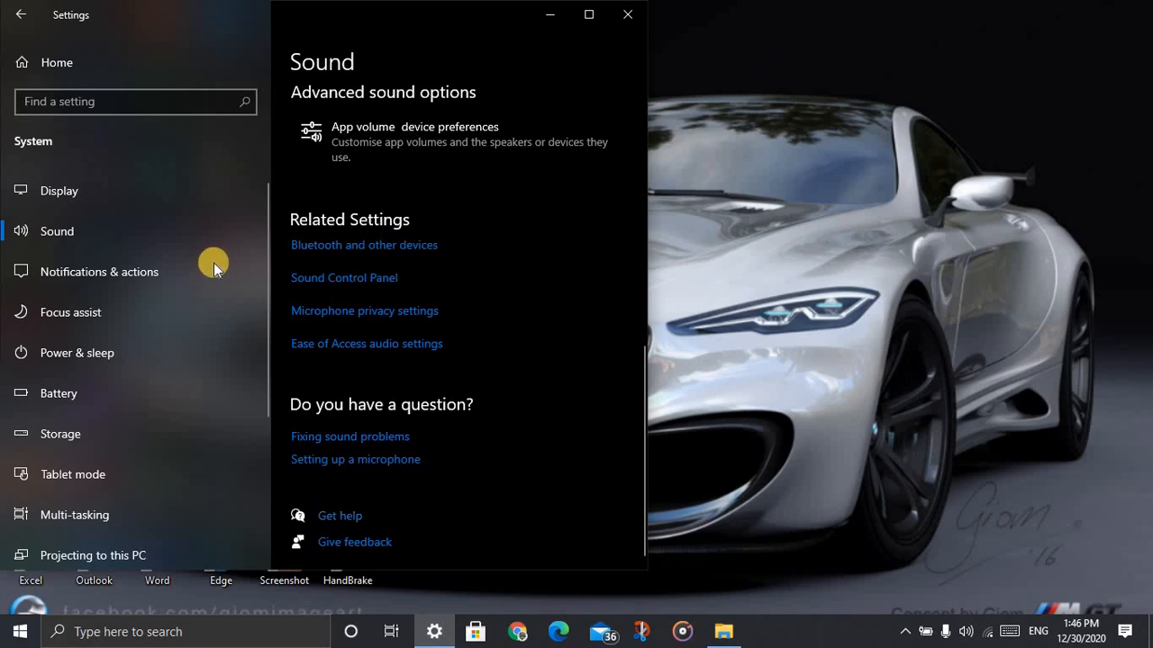
pyautogui.click(247, 292)
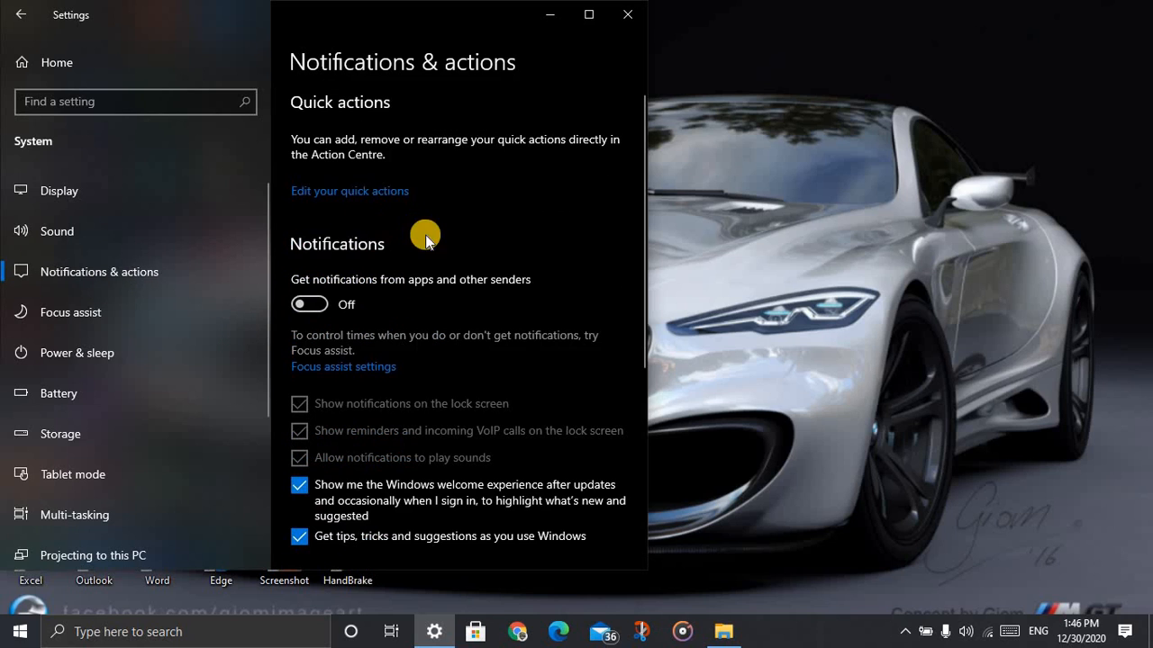
# Step: Review the notification options and the list of apps that send notifications, and open the Focus assist settings
pyautogui.scroll(-4, 468, 248)
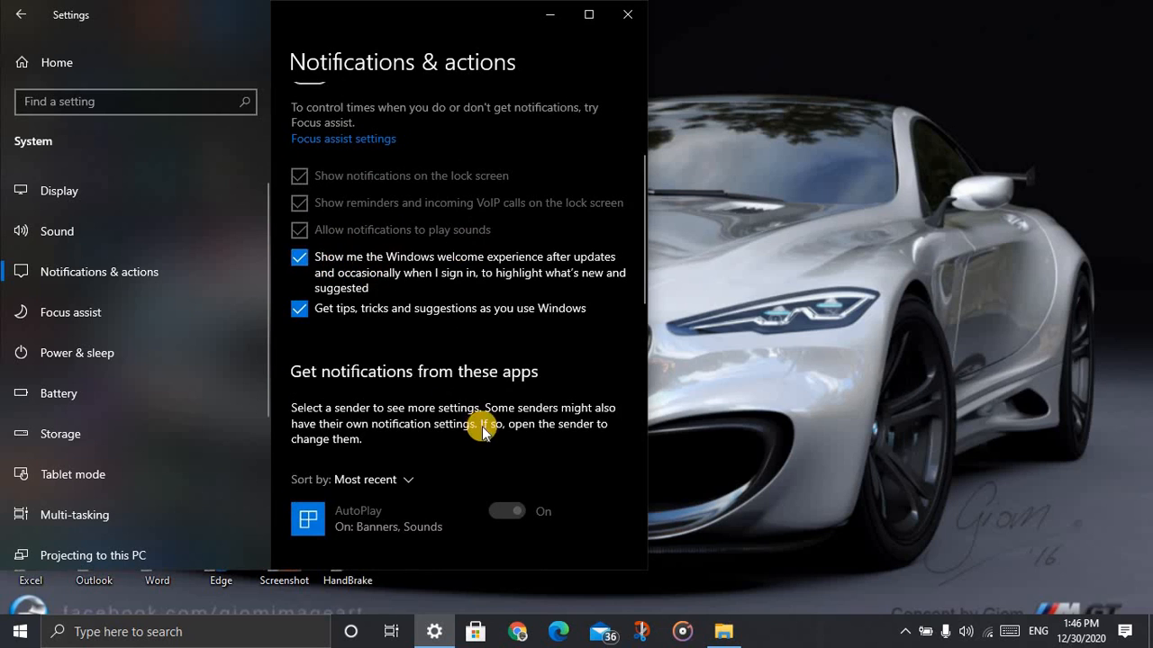
pyautogui.scroll(-10, 472, 331)
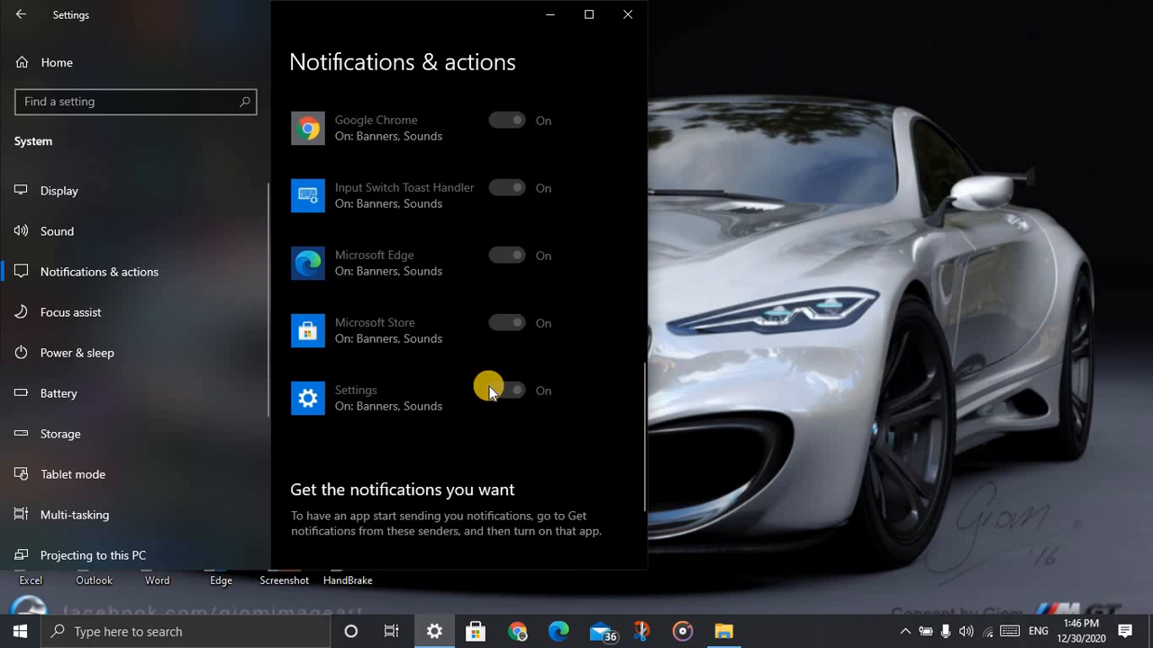
pyautogui.scroll(-3, 483, 385)
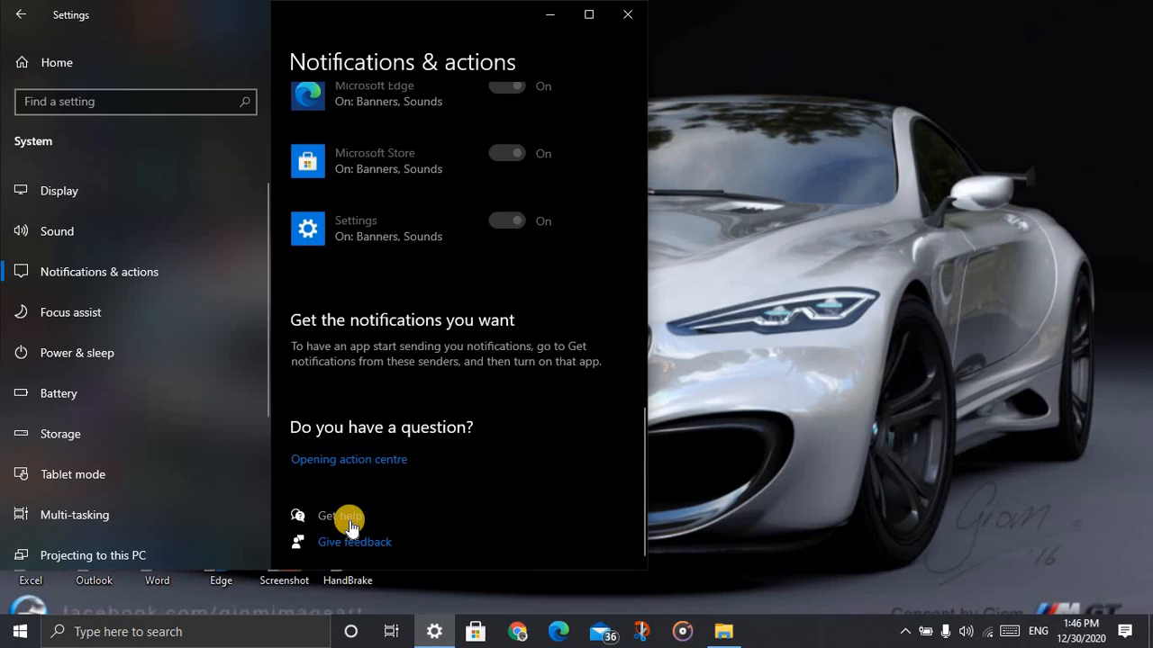
pyautogui.click(119, 310)
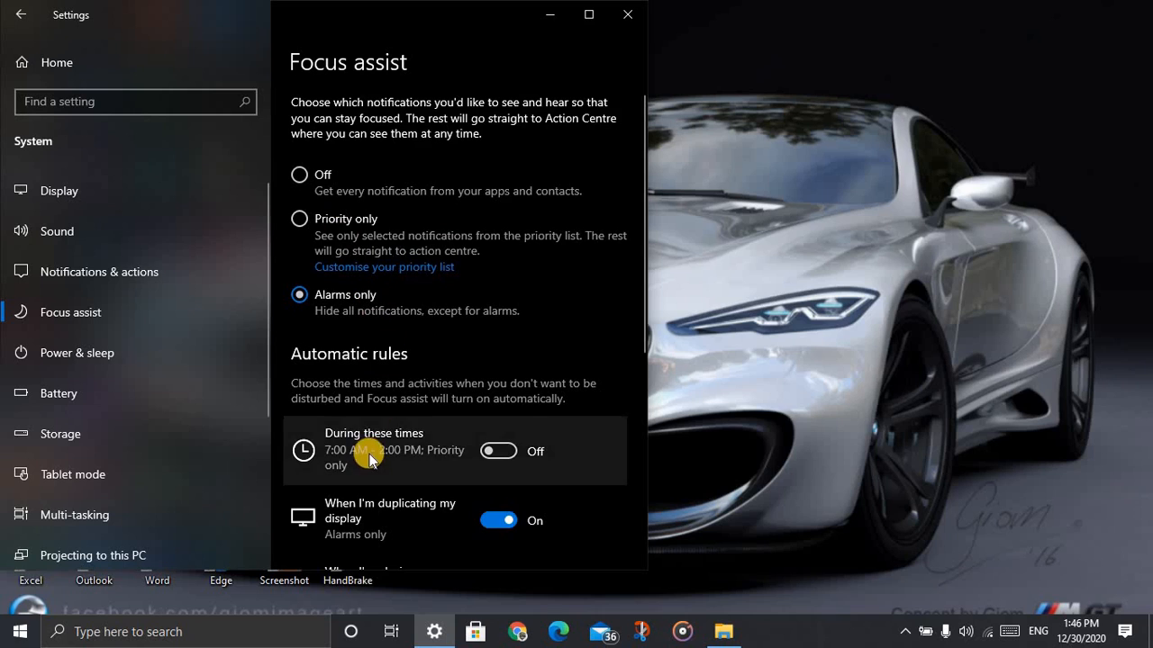
# Step: Try turning on the During these times automatic rule for Focus assist, and switch it back off
pyautogui.scroll(-3, 368, 450)
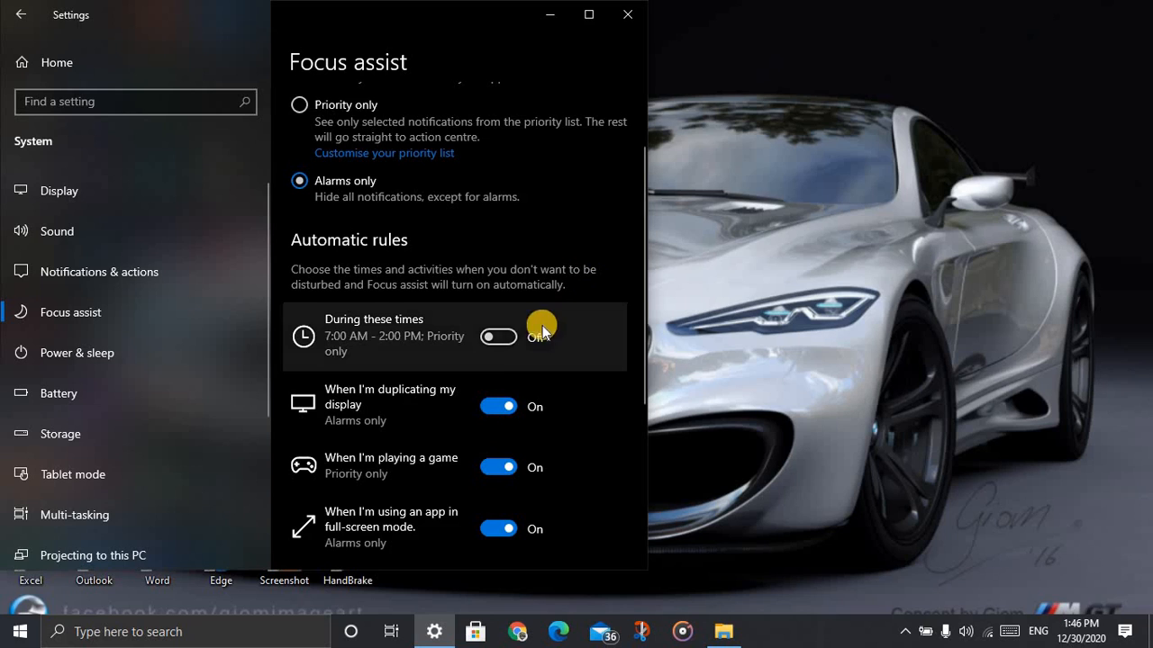
pyautogui.click(491, 338)
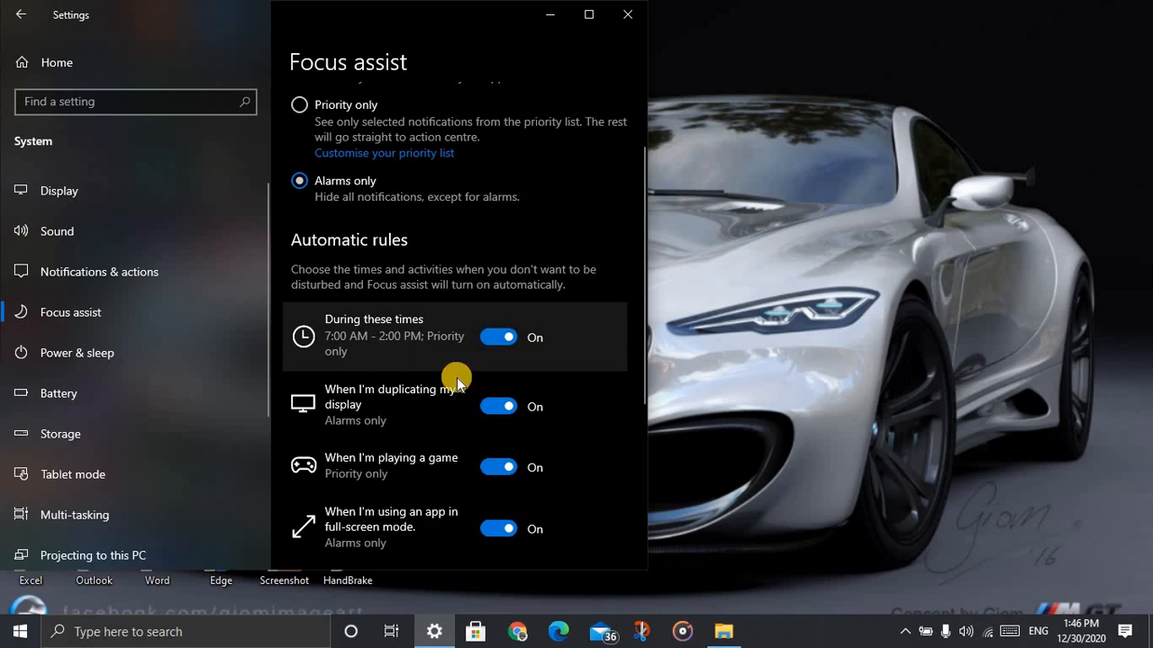
pyautogui.click(499, 338)
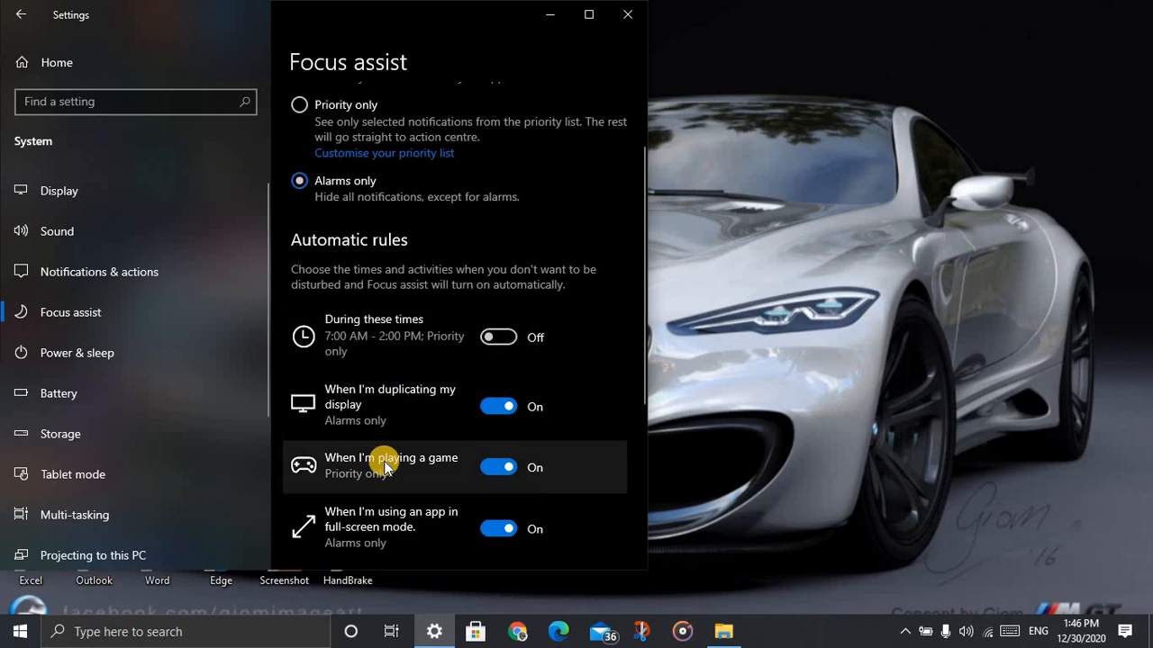
pyautogui.scroll(-4, 385, 451)
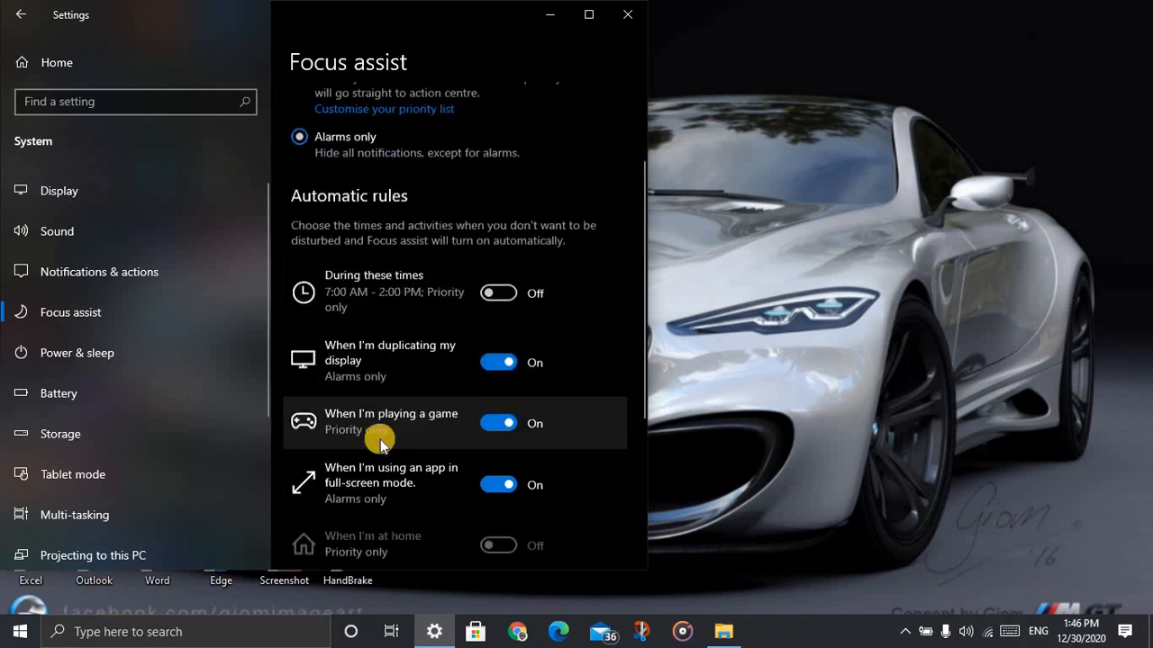
# Step: Open the Power & sleep settings in a maximized window and review the screen turn-off times offered for battery power
pyautogui.click(67, 359)
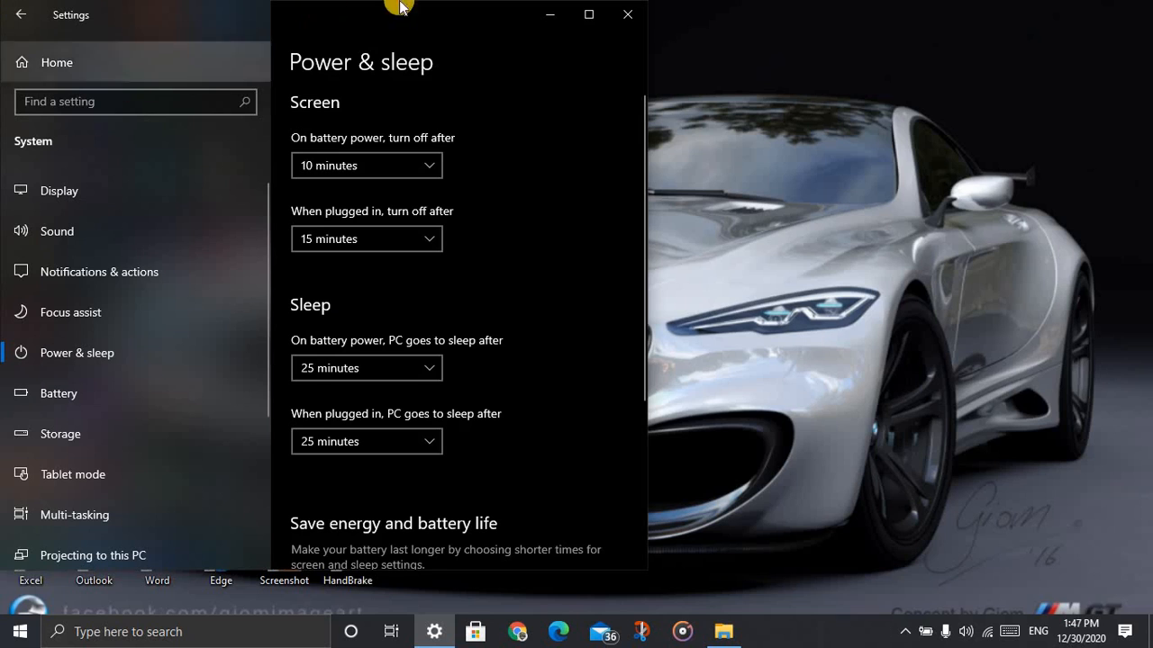
pyautogui.click(588, 15)
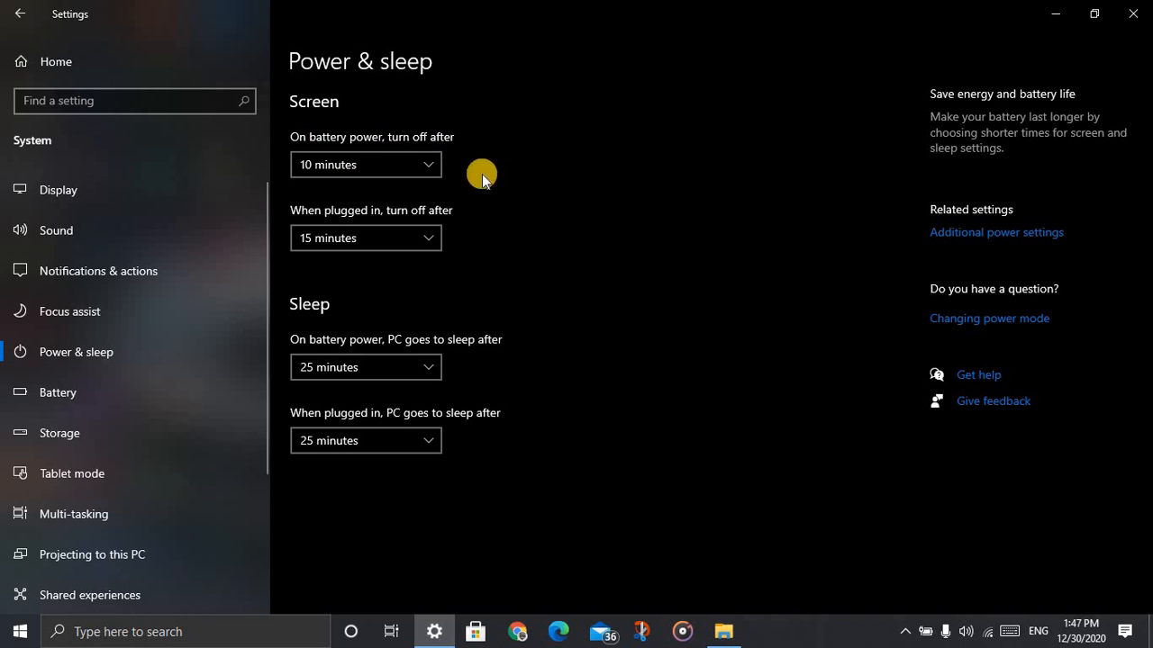
pyautogui.click(352, 164)
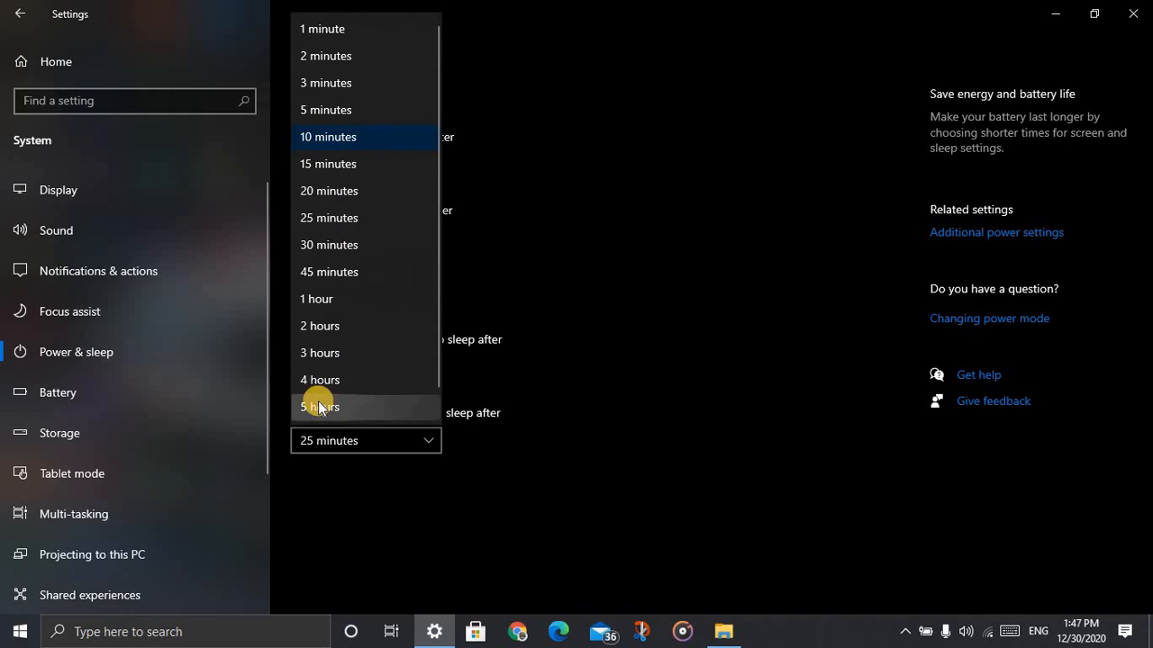
pyautogui.scroll(-1, 383, 352)
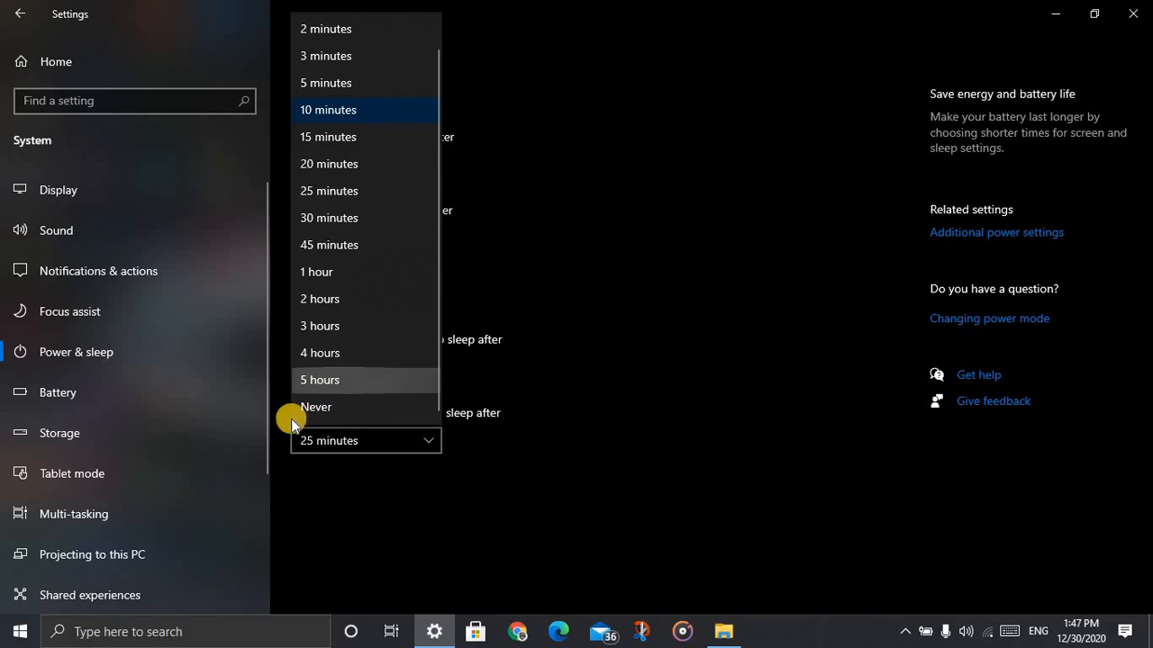
pyautogui.click(600, 326)
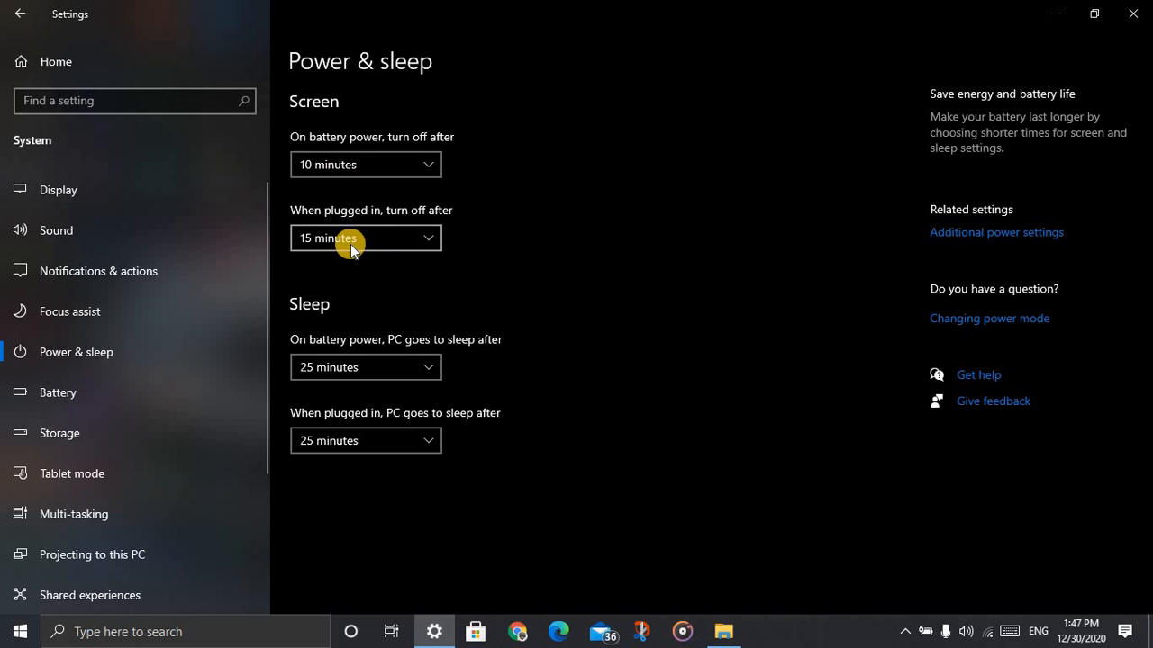
# Step: Check the battery's charging status and review the screen turn-off times offered when plugged in
pyautogui.click(926, 633)
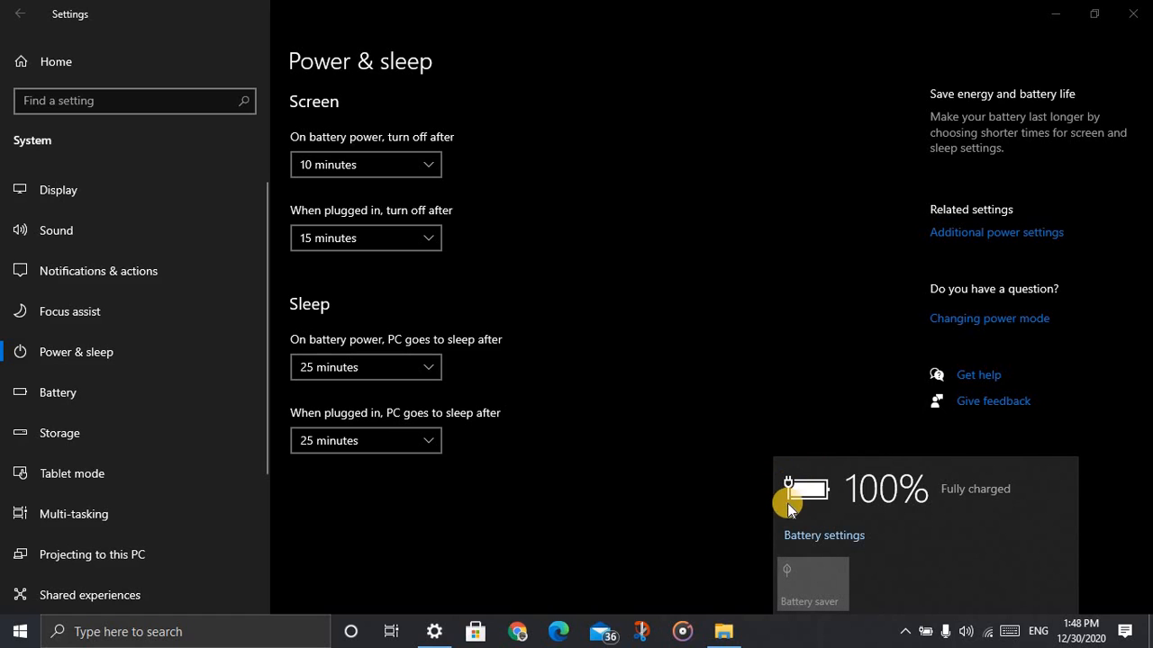
pyautogui.click(646, 481)
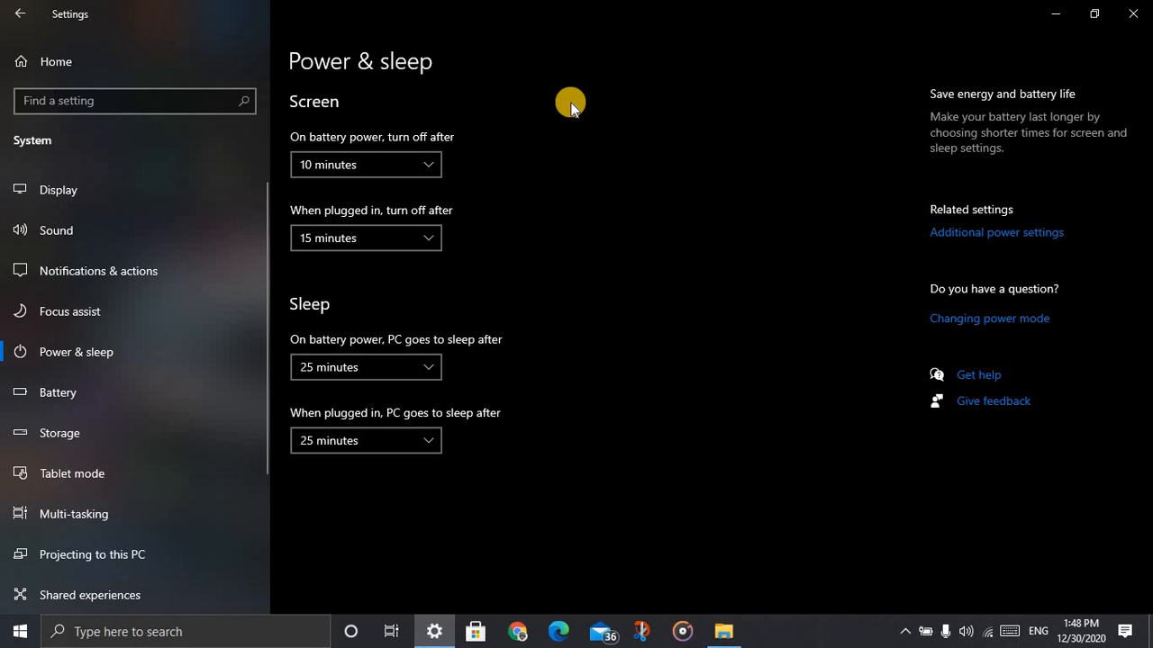
pyautogui.click(417, 236)
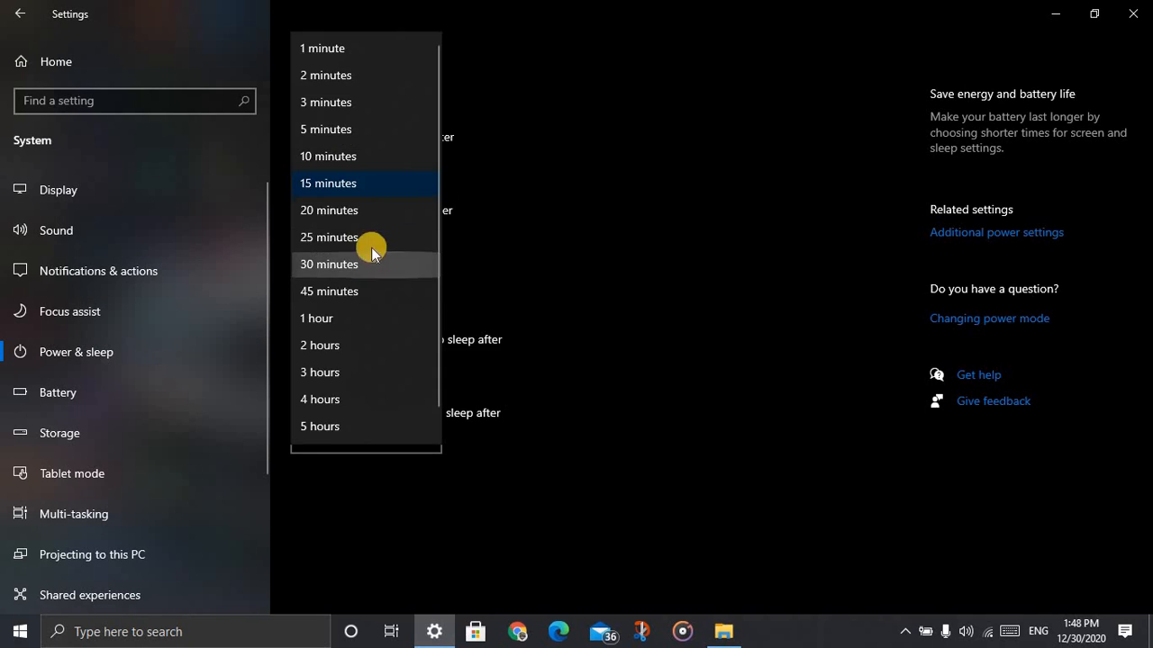
pyautogui.scroll(-1, 315, 396)
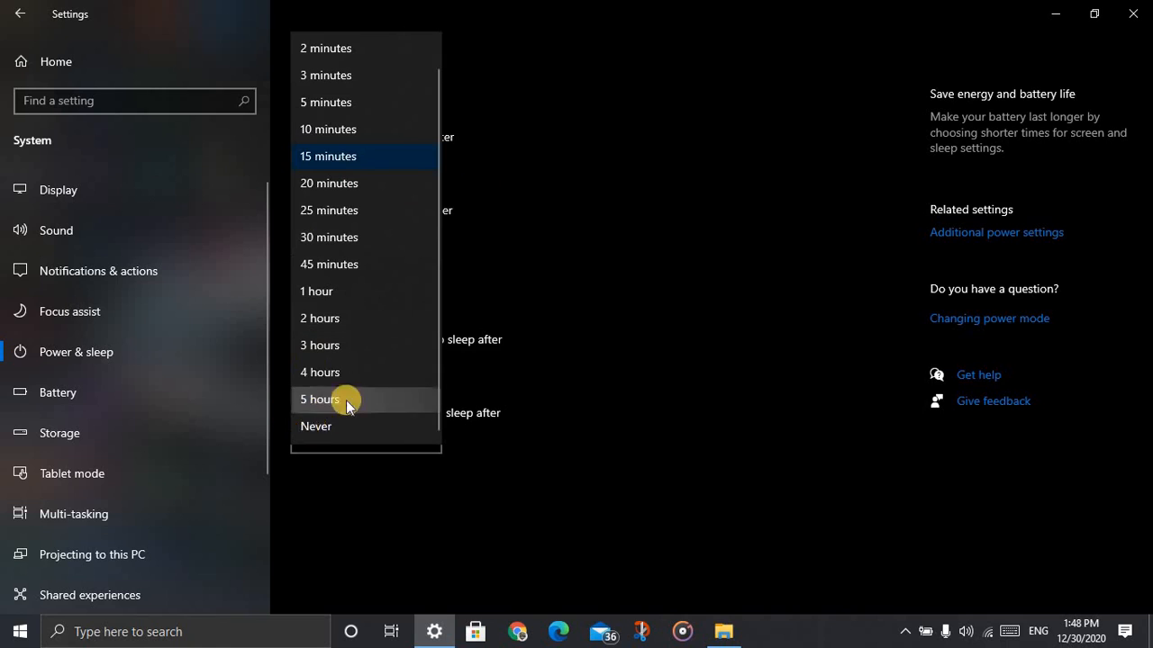
pyautogui.click(641, 290)
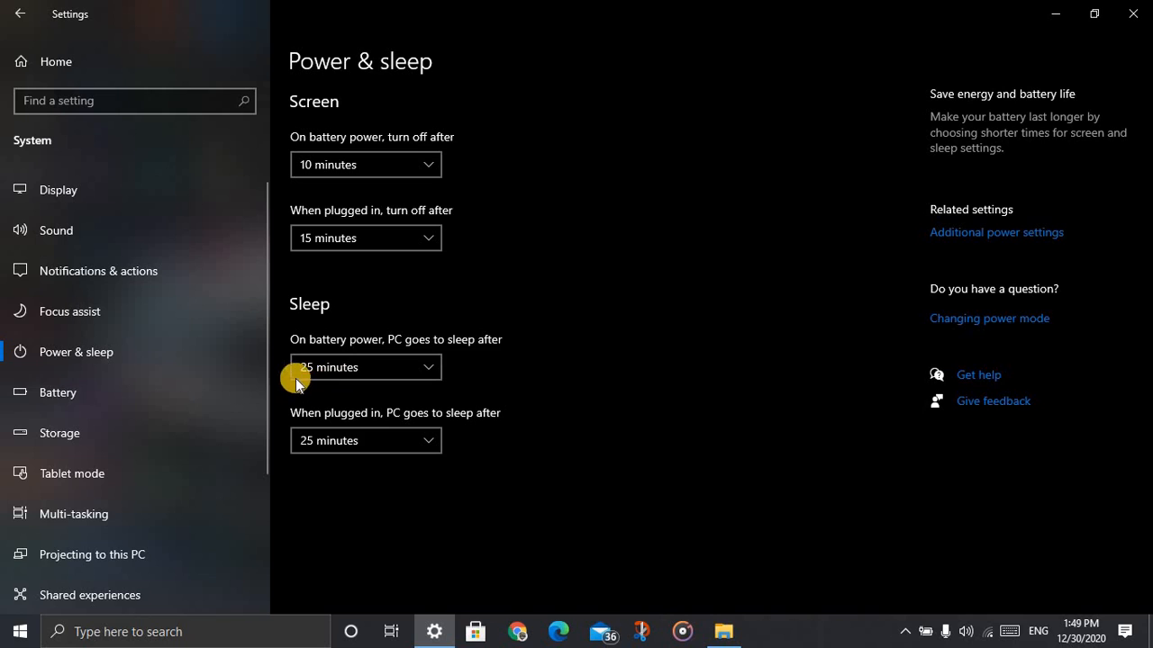
# Step: Open the Battery settings, restore the window to its smaller size and review the Battery saver options
pyautogui.click(198, 393)
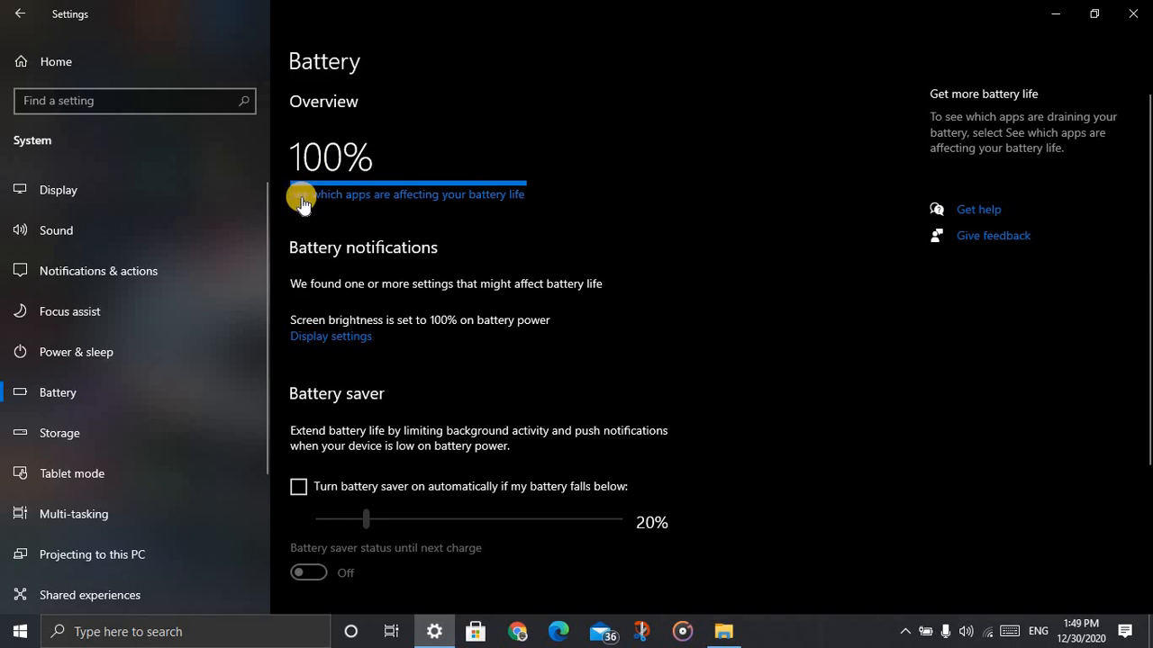
pyautogui.click(1094, 14)
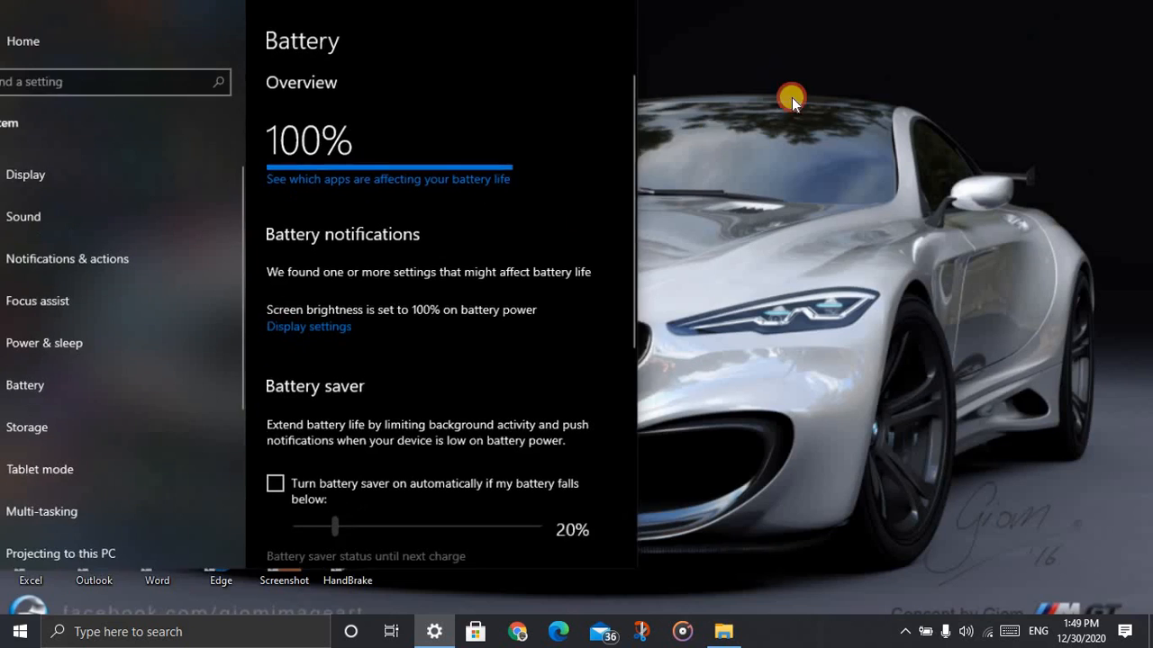
pyautogui.scroll(-3, 582, 229)
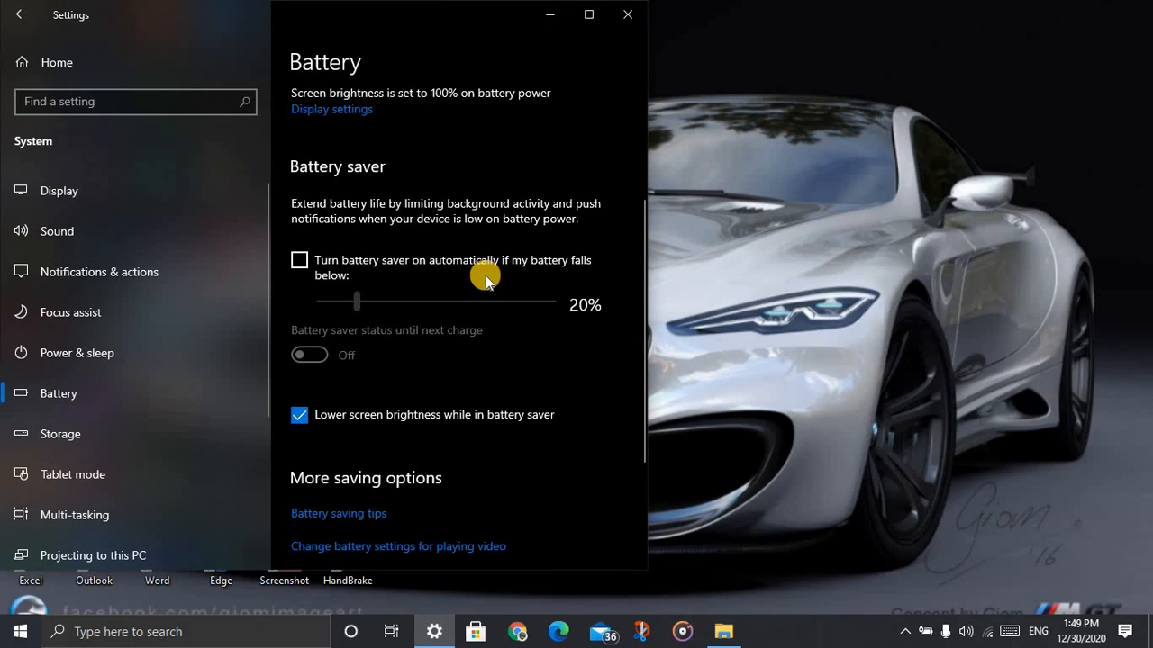
# Step: In the maximized window, try automatic battery saver with a 100% threshold, reset it to 20% and switch the option back off
pyautogui.click(588, 14)
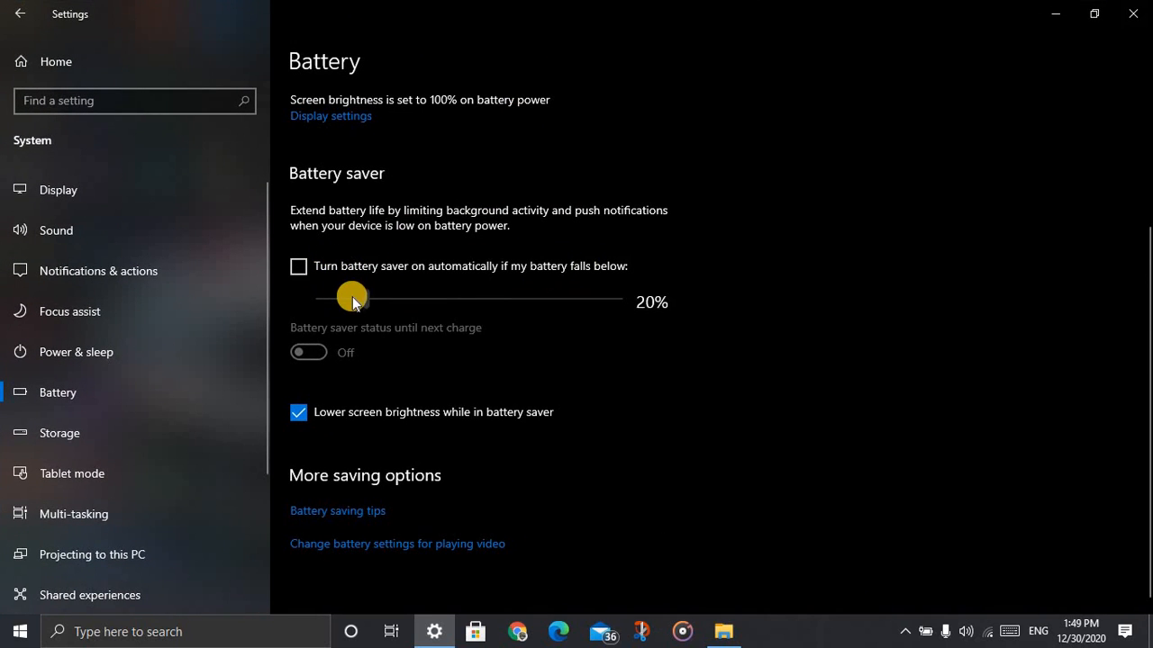
pyautogui.click(292, 267)
pyautogui.moveTo(366, 300); pyautogui.dragTo(696, 318)
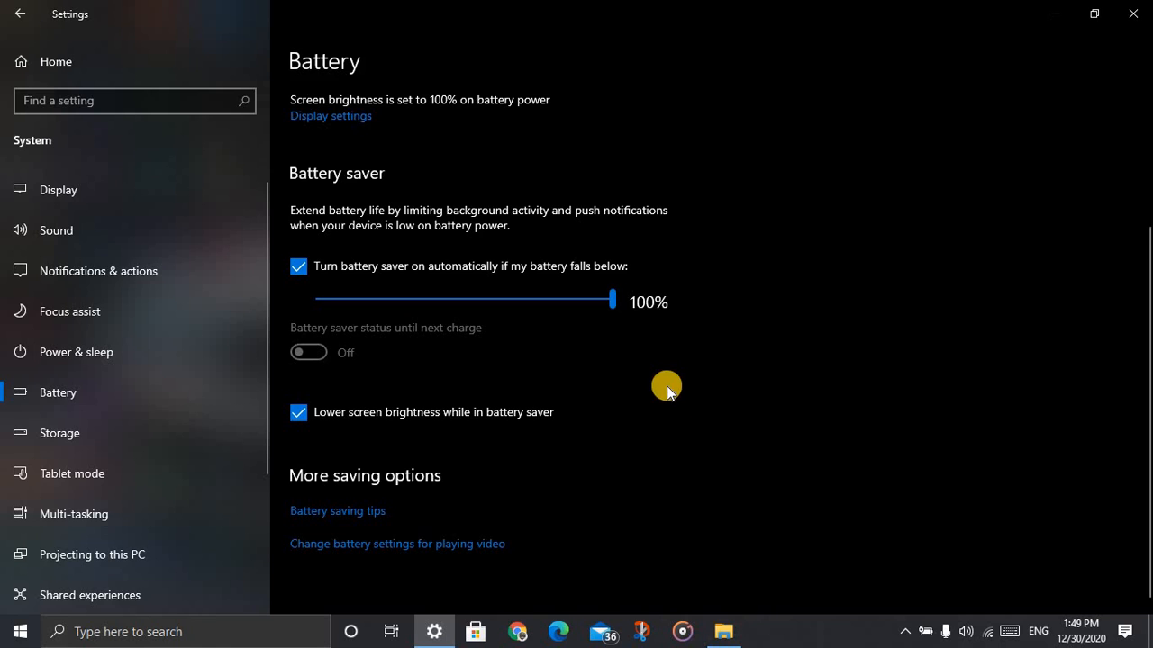
pyautogui.moveTo(611, 303); pyautogui.dragTo(353, 302)
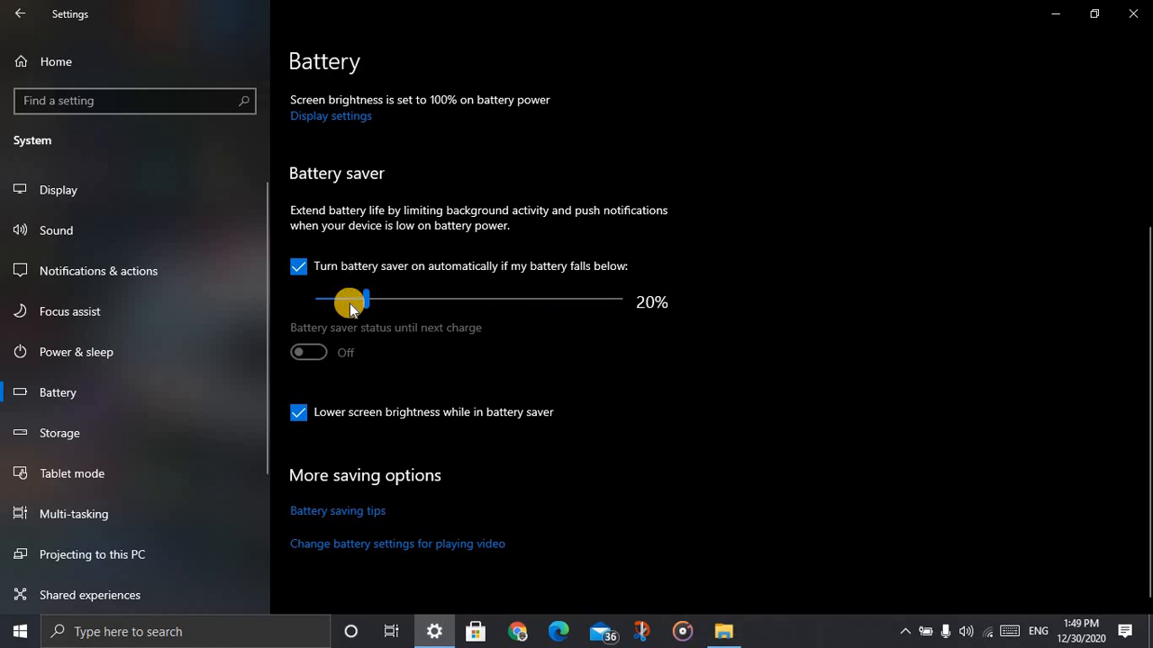
pyautogui.click(299, 267)
# Step: Try disabling the lowering of screen brightness while in battery saver, and re-enable it
pyautogui.scroll(-1, 419, 404)
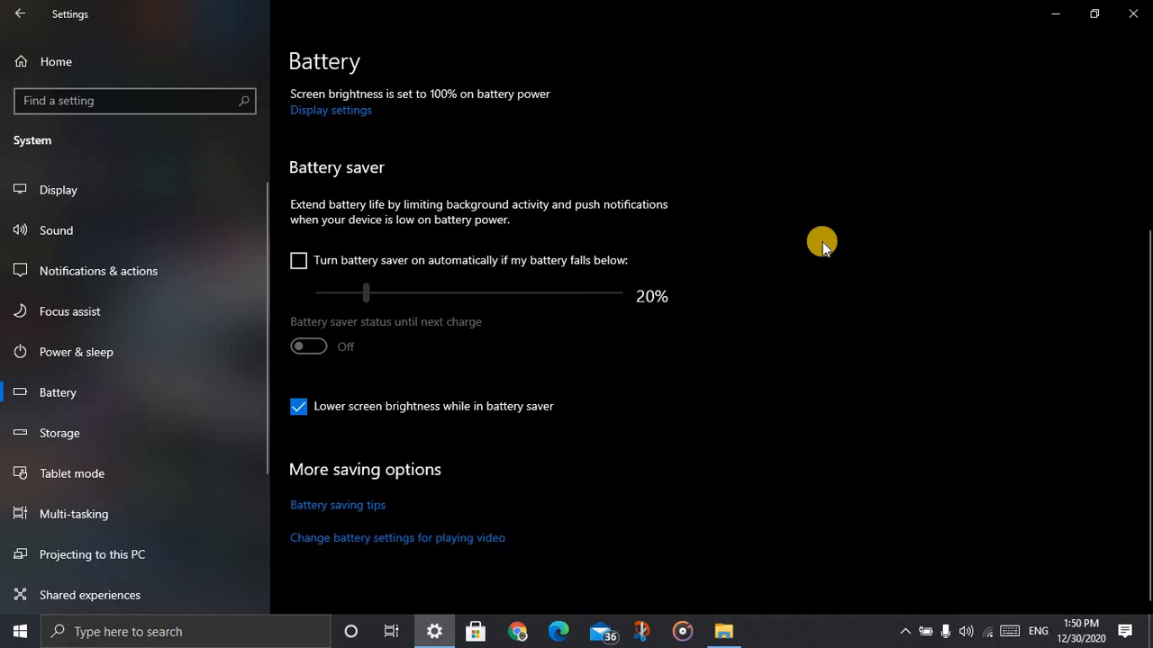
pyautogui.click(299, 408)
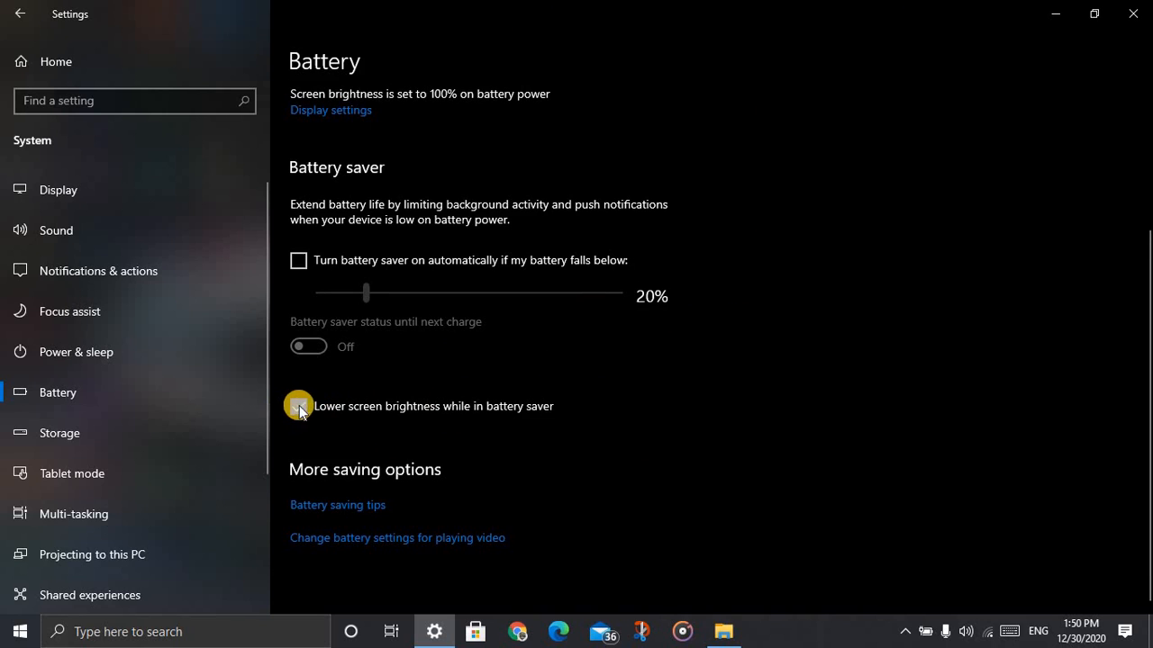
pyautogui.click(298, 407)
# Step: Open the Storage settings and review Storage Sense and the space usage by category on the local disk
pyautogui.click(95, 437)
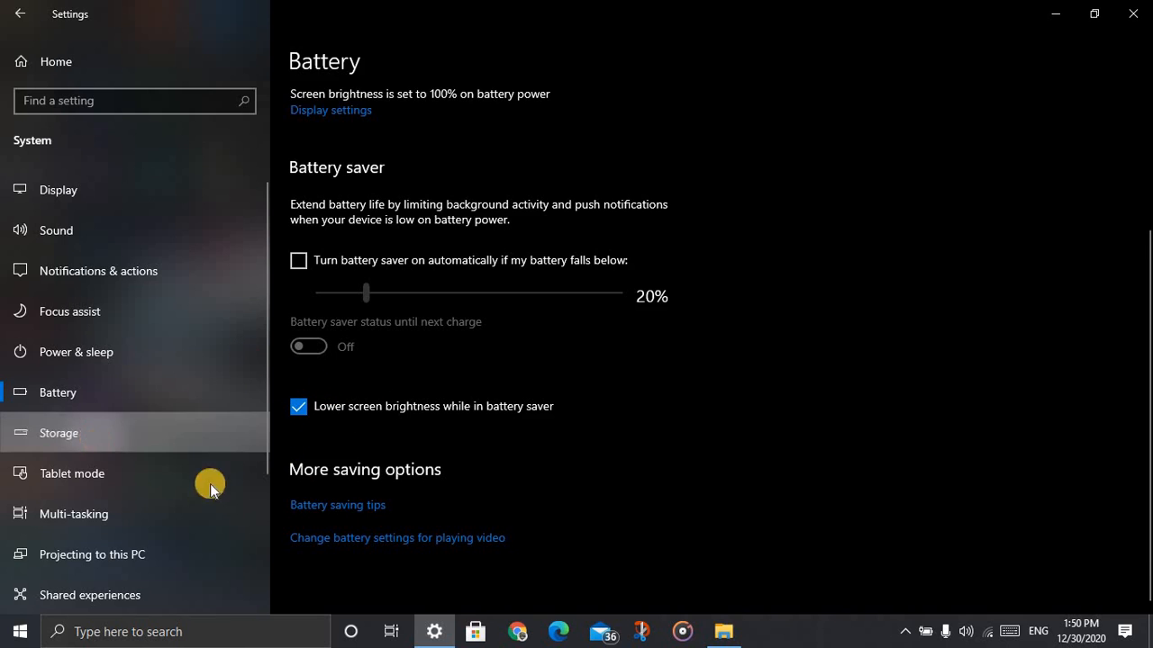
pyautogui.scroll(-2, 810, 482)
pyautogui.scroll(3, 564, 219)
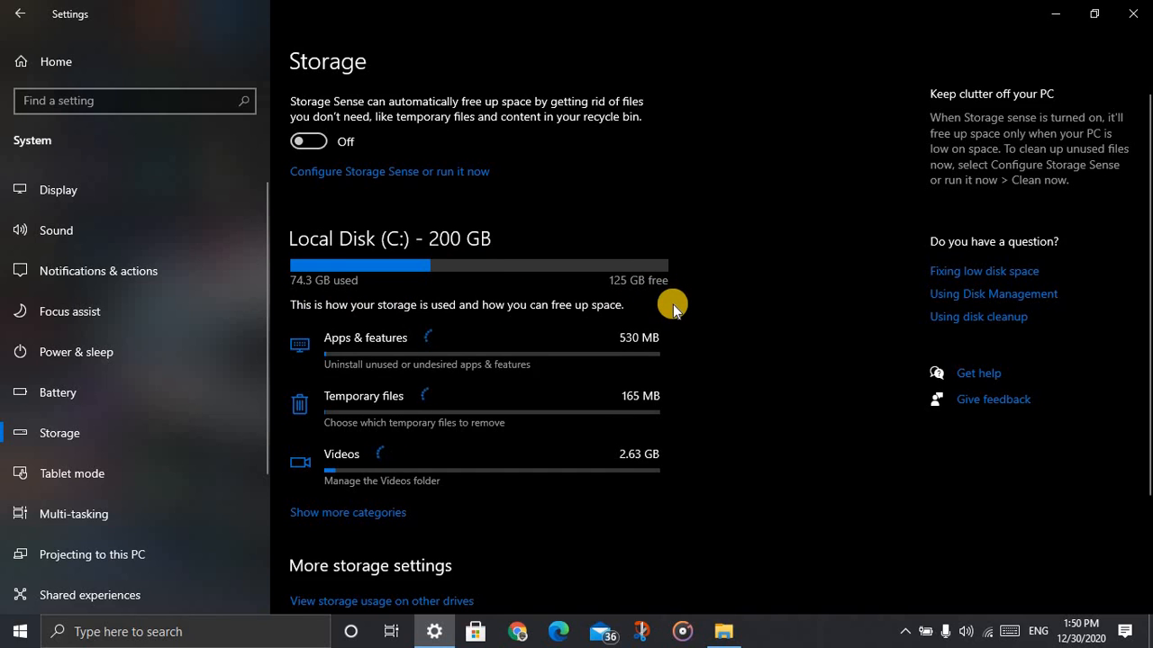
# Step: View the Tablet mode settings and open the Multi-tasking settings
pyautogui.scroll(-3, 124, 396)
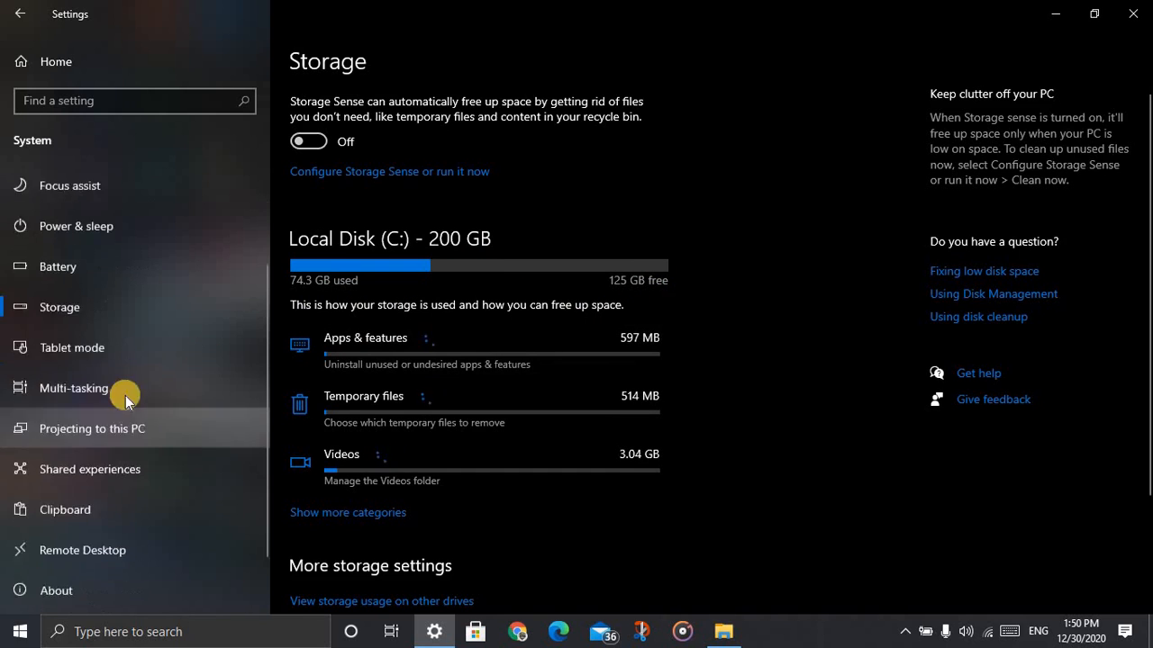
pyautogui.scroll(-1, 124, 397)
pyautogui.click(129, 294)
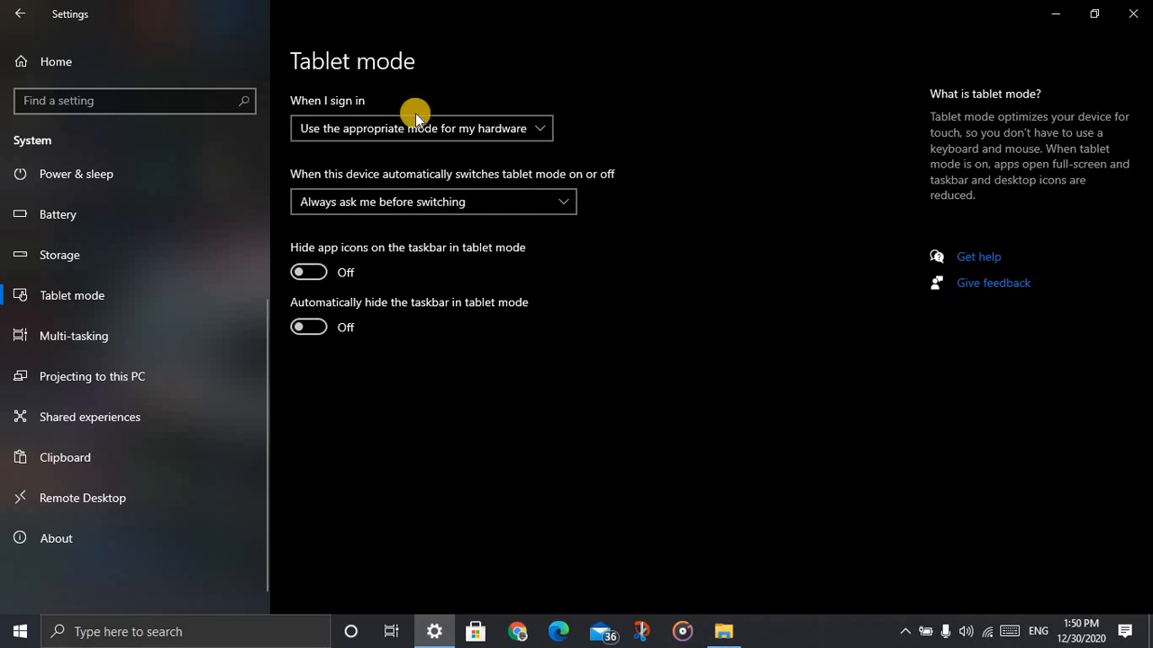
pyautogui.click(77, 333)
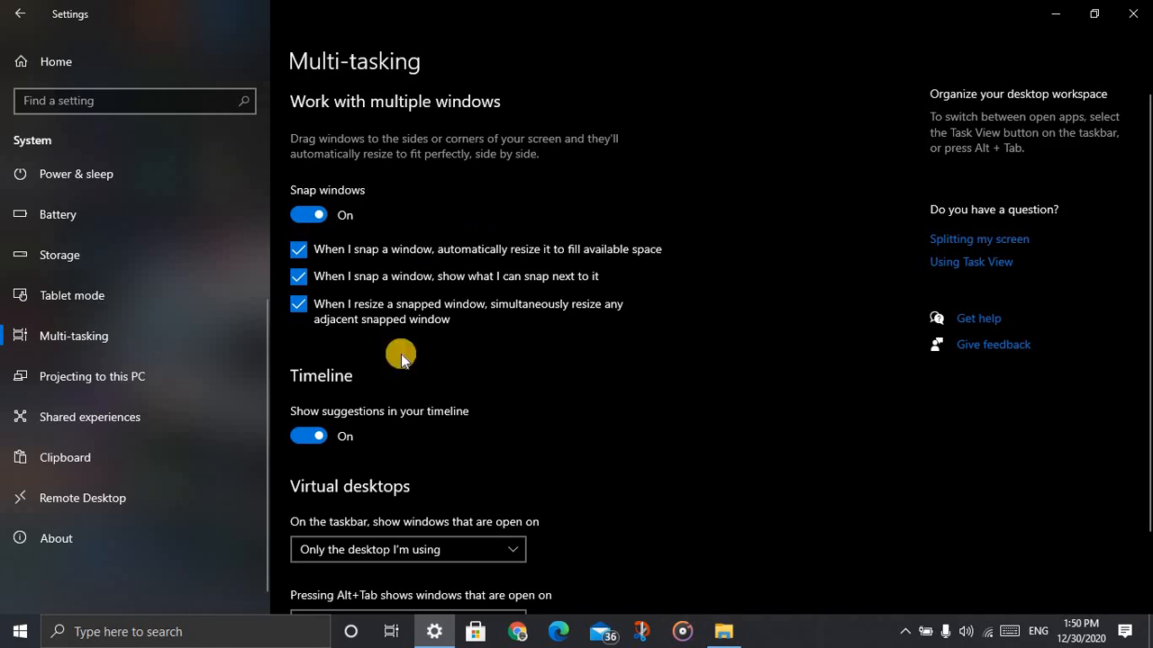
# Step: Open Task View, browse the activity timeline back to November 30, and return to the Multi-tasking settings
pyautogui.click(397, 625)
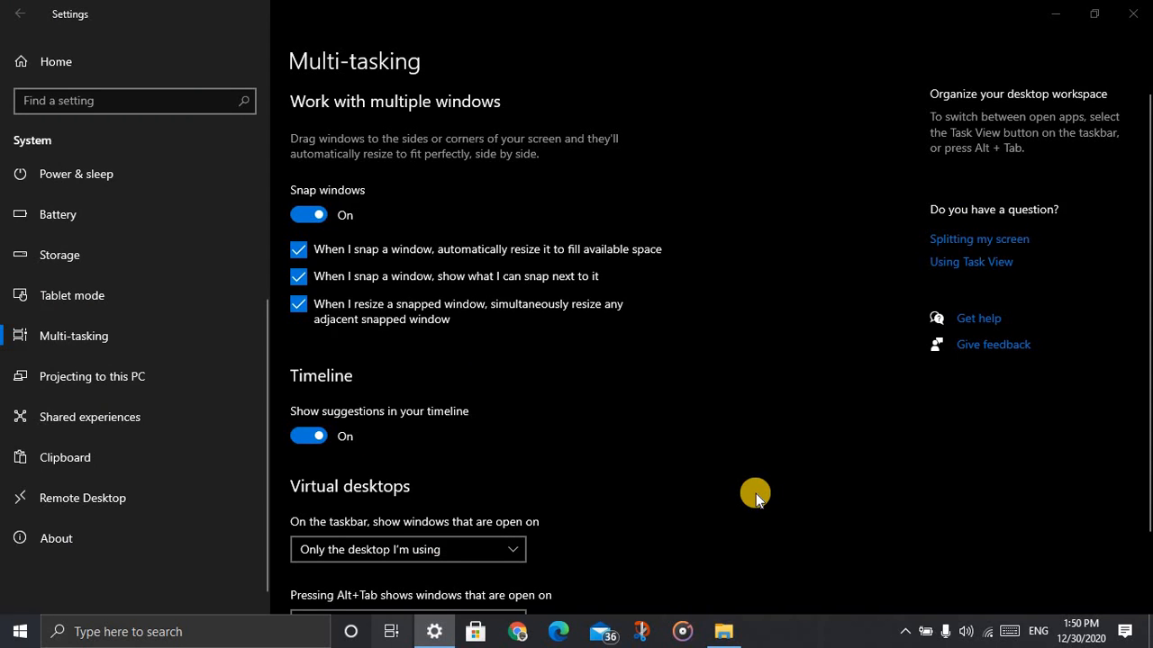
pyautogui.click(391, 632)
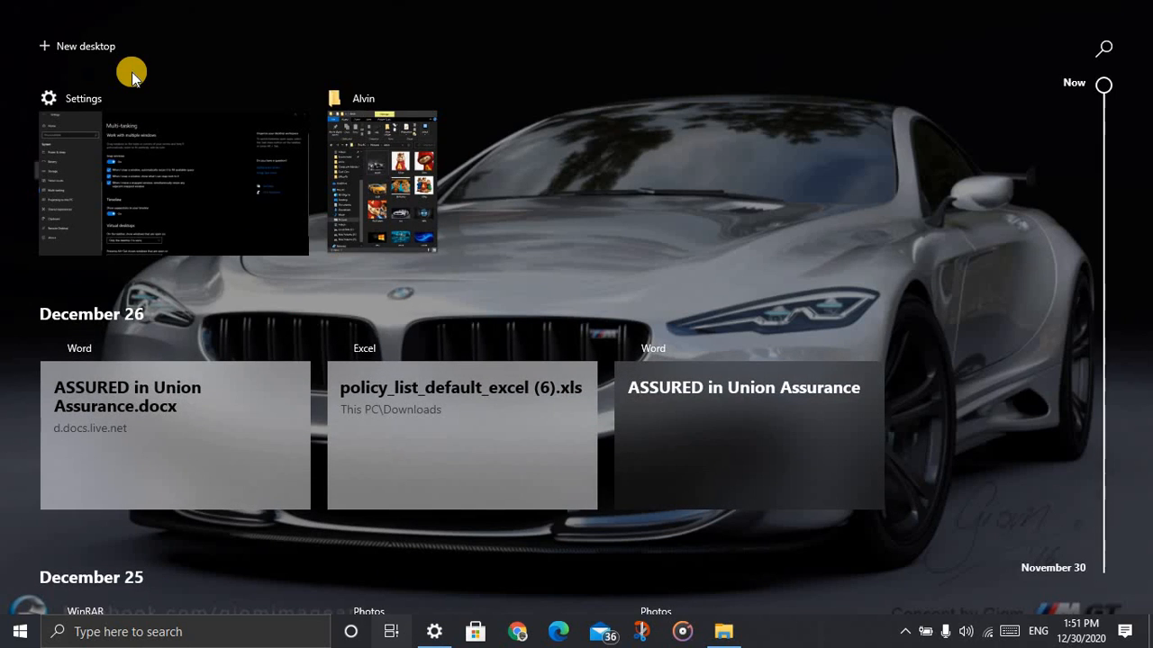
pyautogui.scroll(-10, 741, 396)
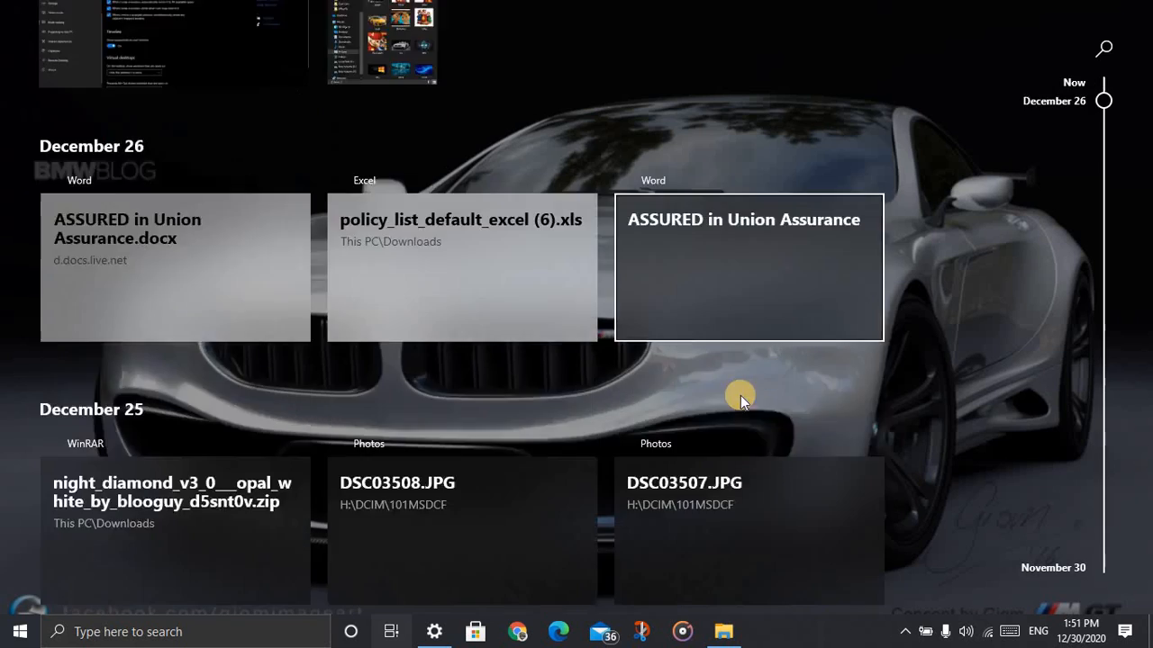
pyautogui.scroll(10, 974, 223)
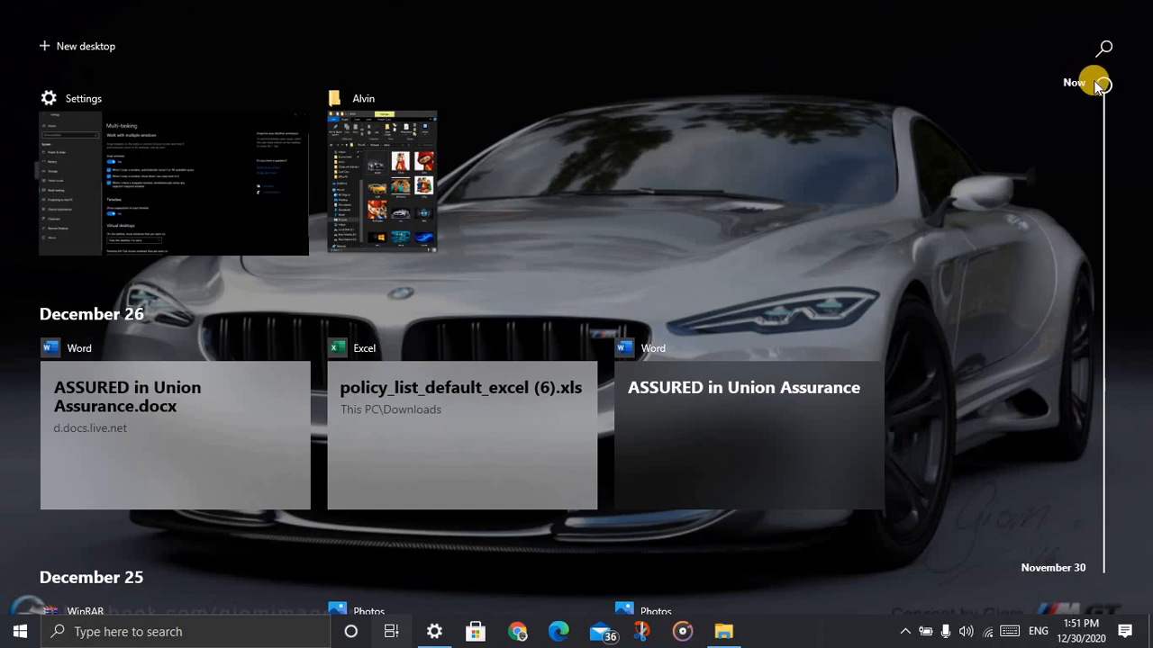
pyautogui.moveTo(1103, 85); pyautogui.dragTo(1099, 527)
pyautogui.moveTo(1101, 93); pyautogui.dragTo(1084, 6)
pyautogui.scroll(-10, 770, 324)
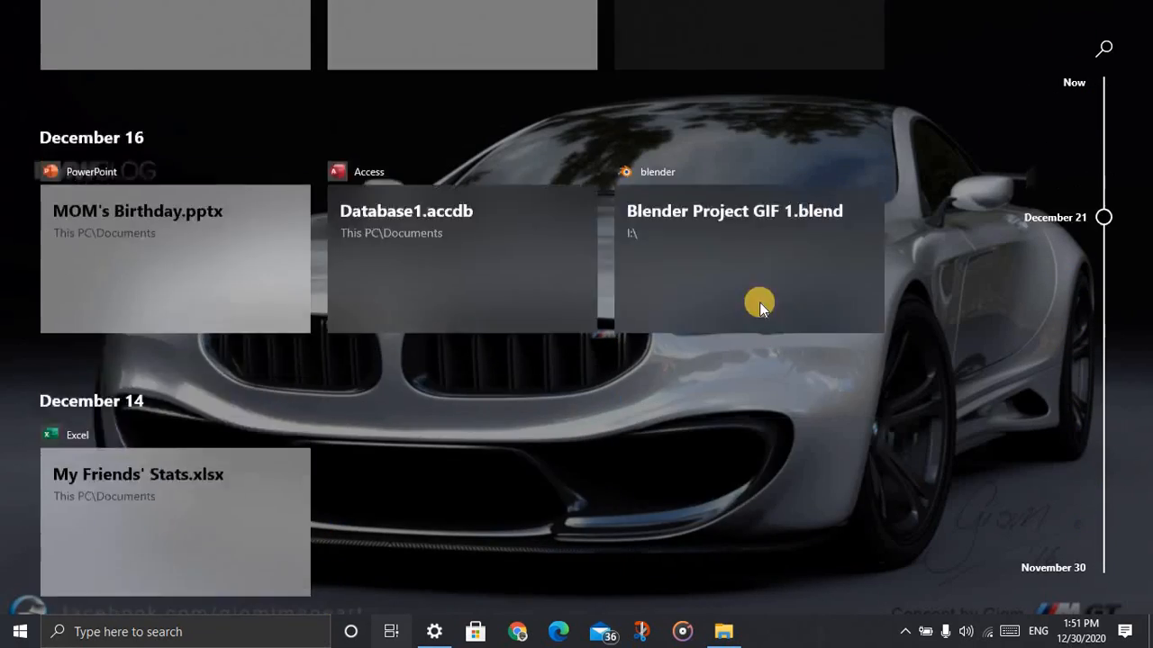
pyautogui.scroll(-5, 758, 315)
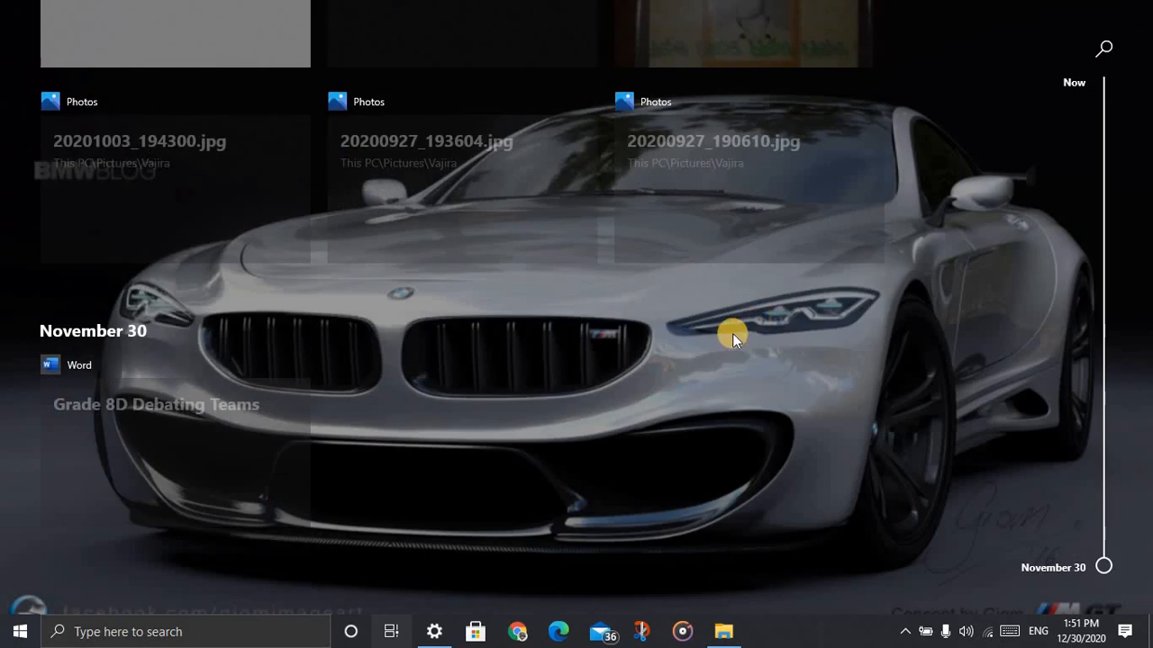
pyautogui.scroll(3, 733, 333)
pyautogui.click(391, 633)
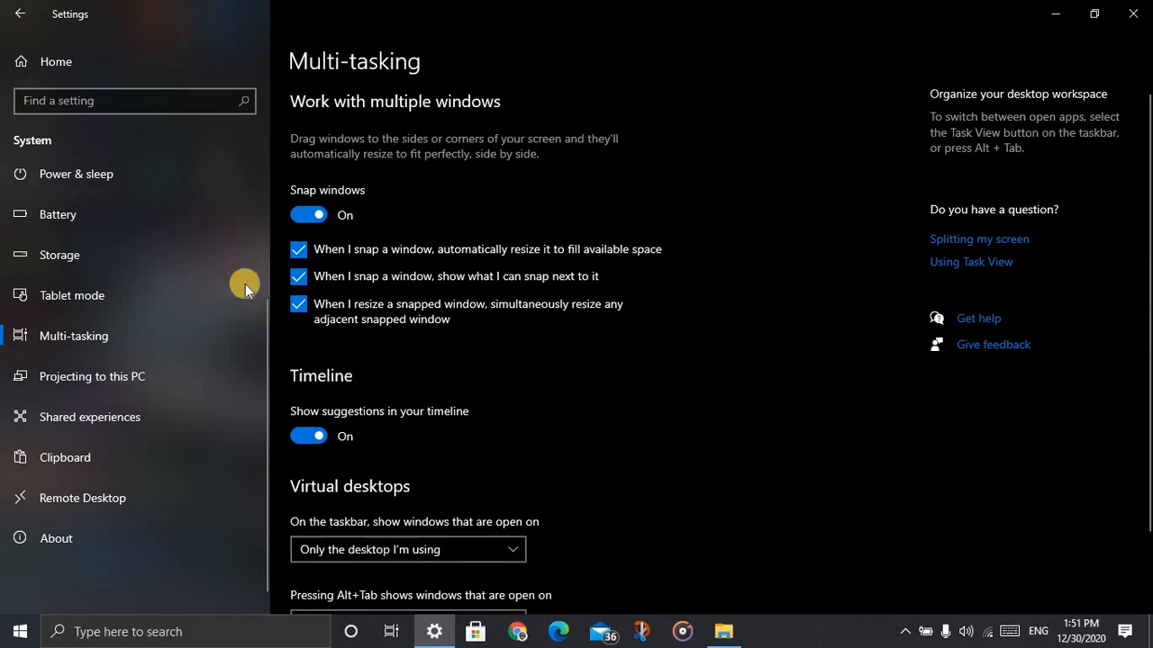
# Step: Review the Virtual desktops choices for which open windows the taskbar shows, without changing the selection
pyautogui.scroll(-2, 428, 411)
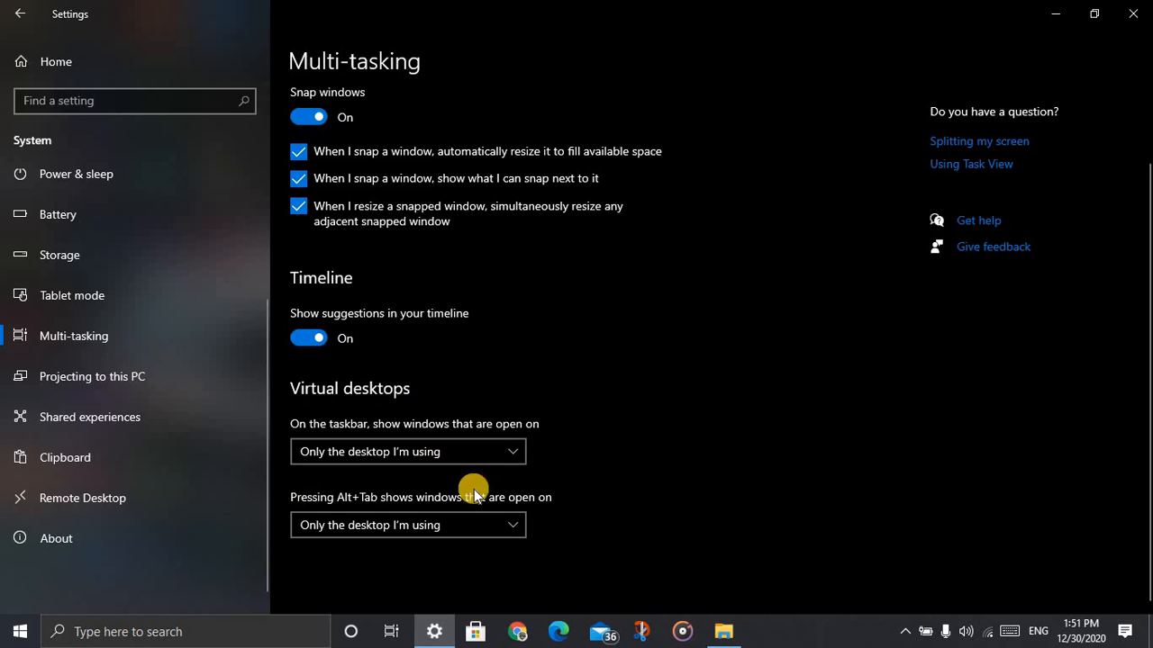
pyautogui.click(469, 453)
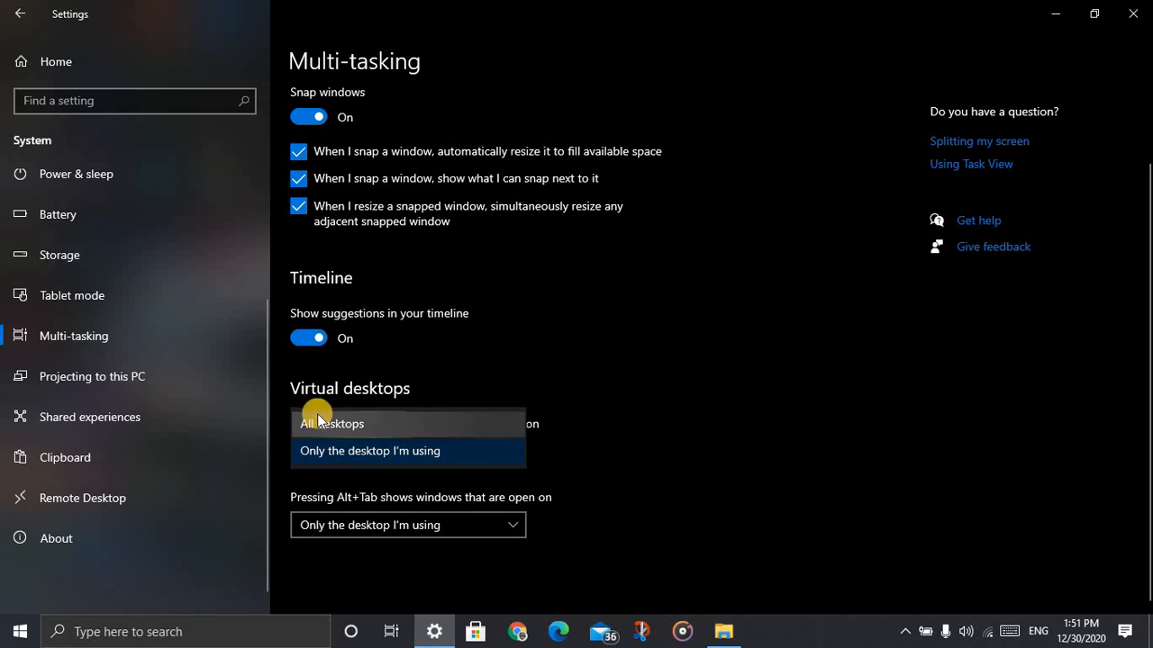
pyautogui.click(581, 429)
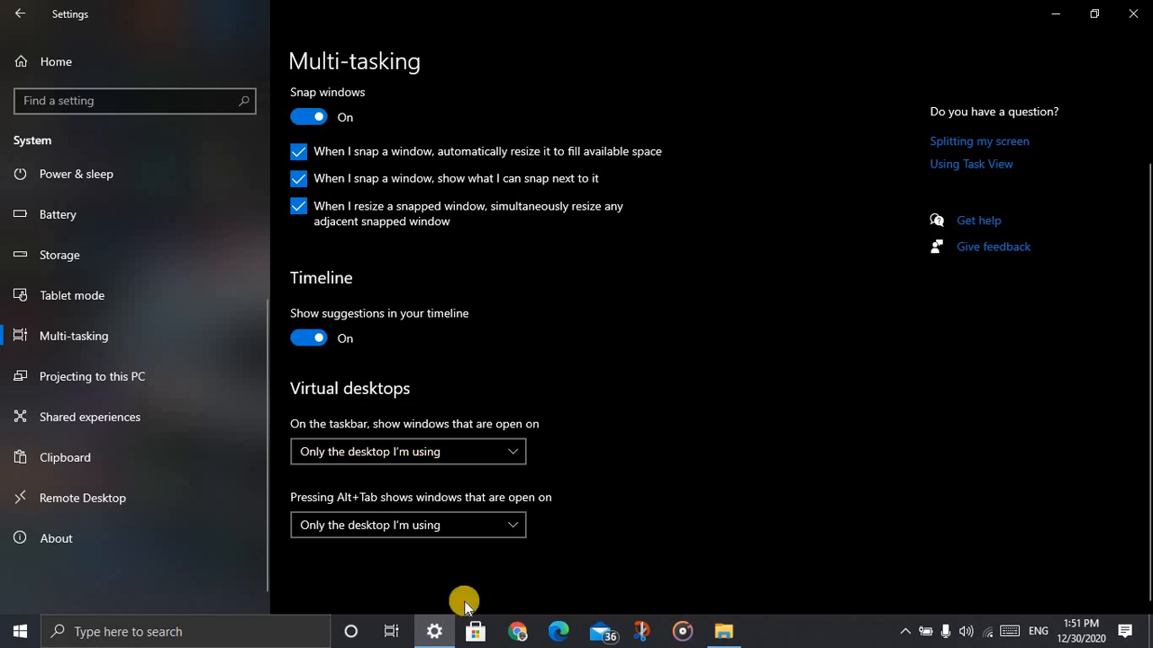
# Step: Create four additional virtual desktops, Desktop 2 through Desktop 5, in Task View
pyautogui.click(389, 629)
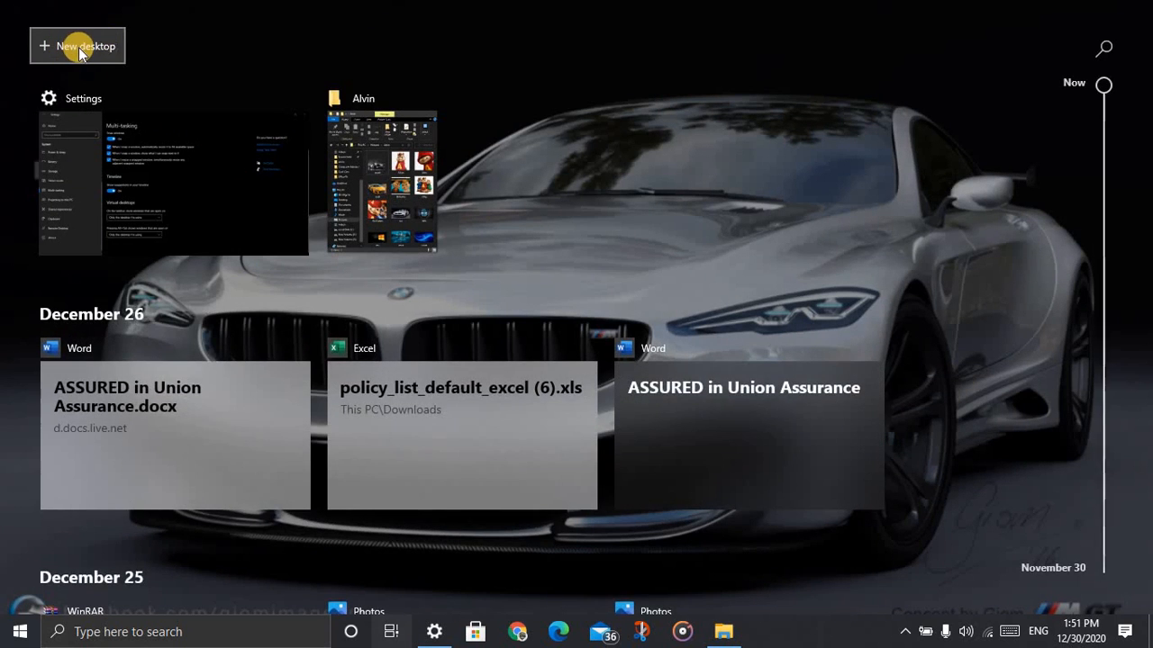
pyautogui.click(81, 52)
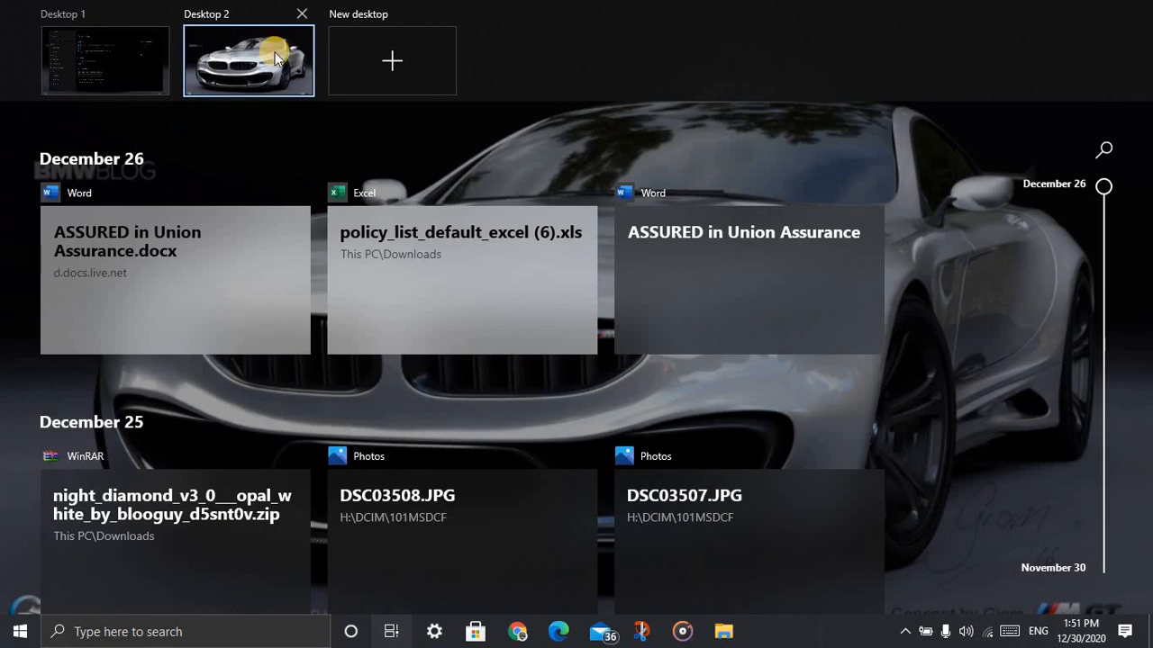
pyautogui.click(390, 65)
pyautogui.click(537, 56)
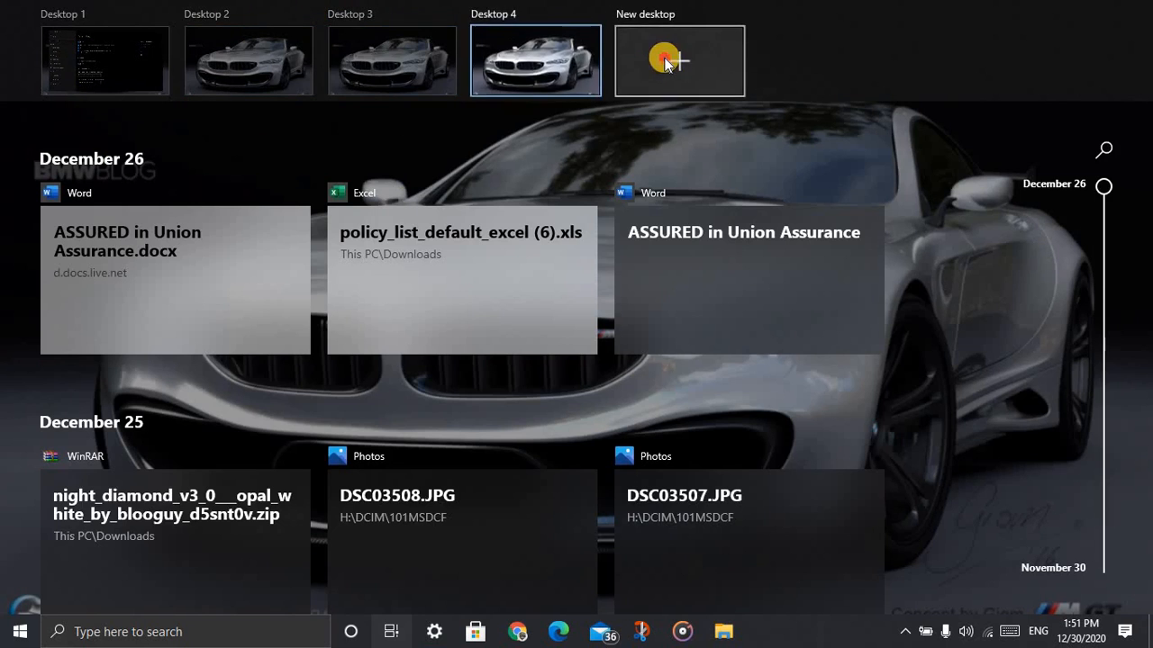
pyautogui.click(664, 54)
# Step: Switch to Desktop 2 to view its empty workspace, and return to Desktop 1 through Task View
pyautogui.click(275, 63)
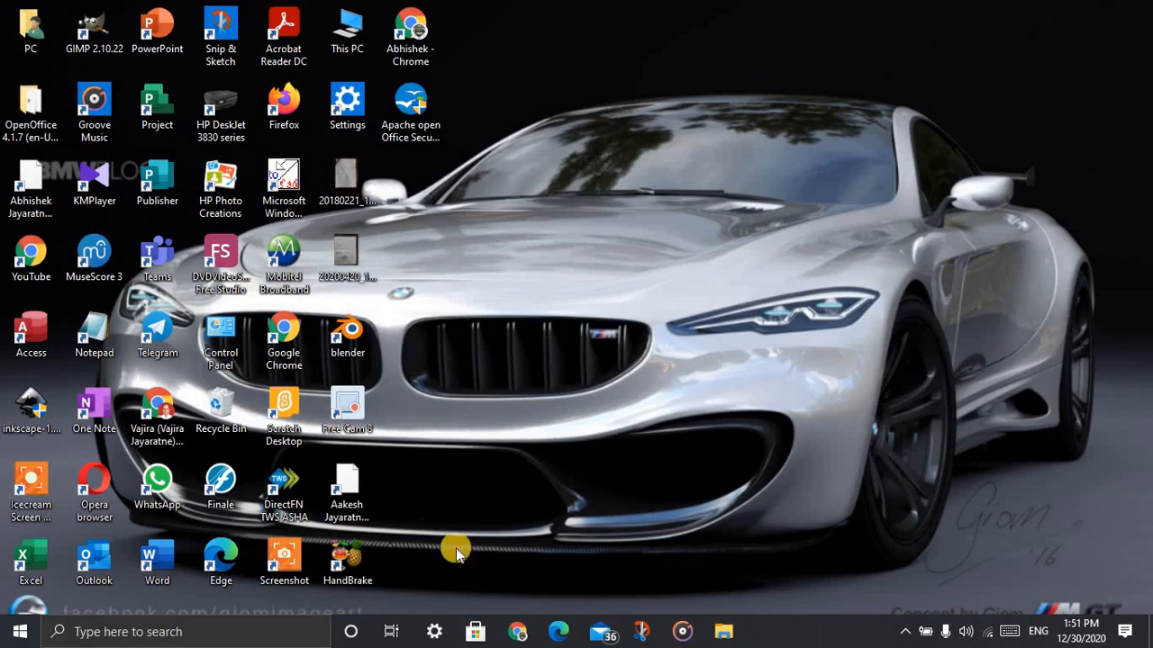
pyautogui.click(391, 631)
pyautogui.click(392, 631)
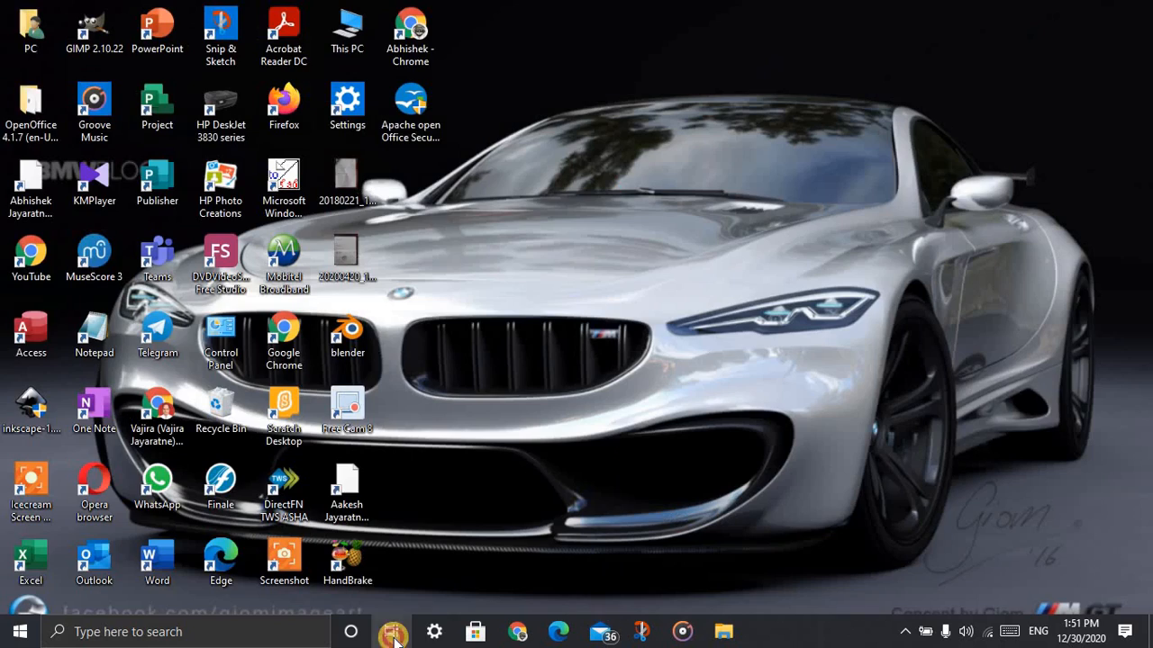
pyautogui.click(392, 631)
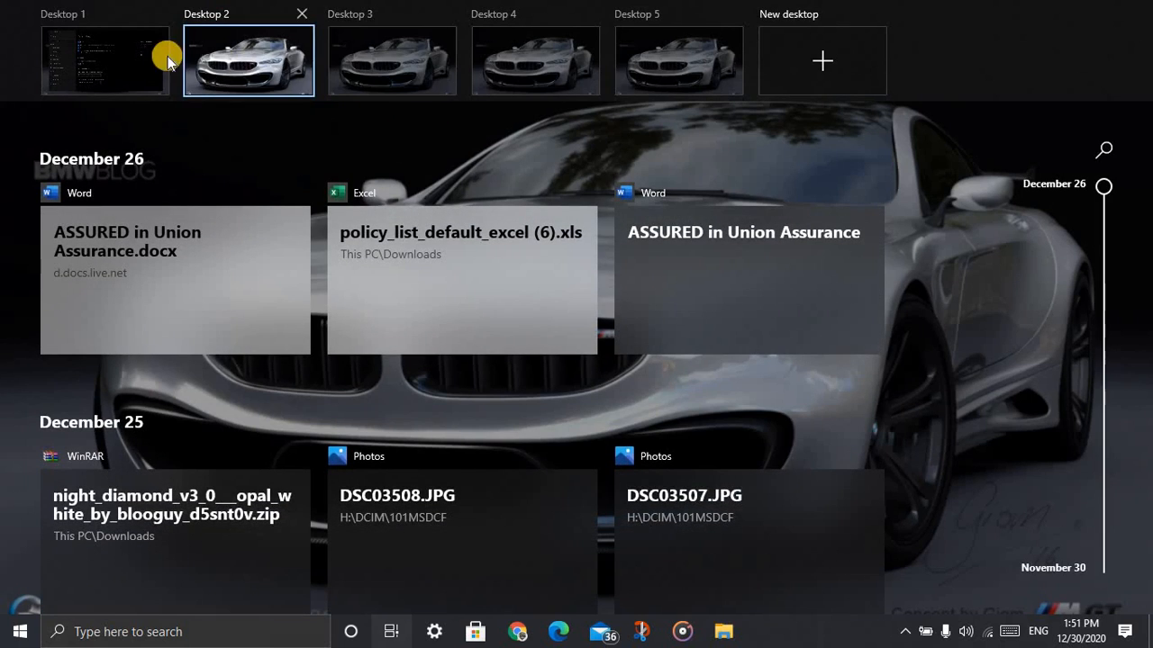
pyautogui.click(124, 60)
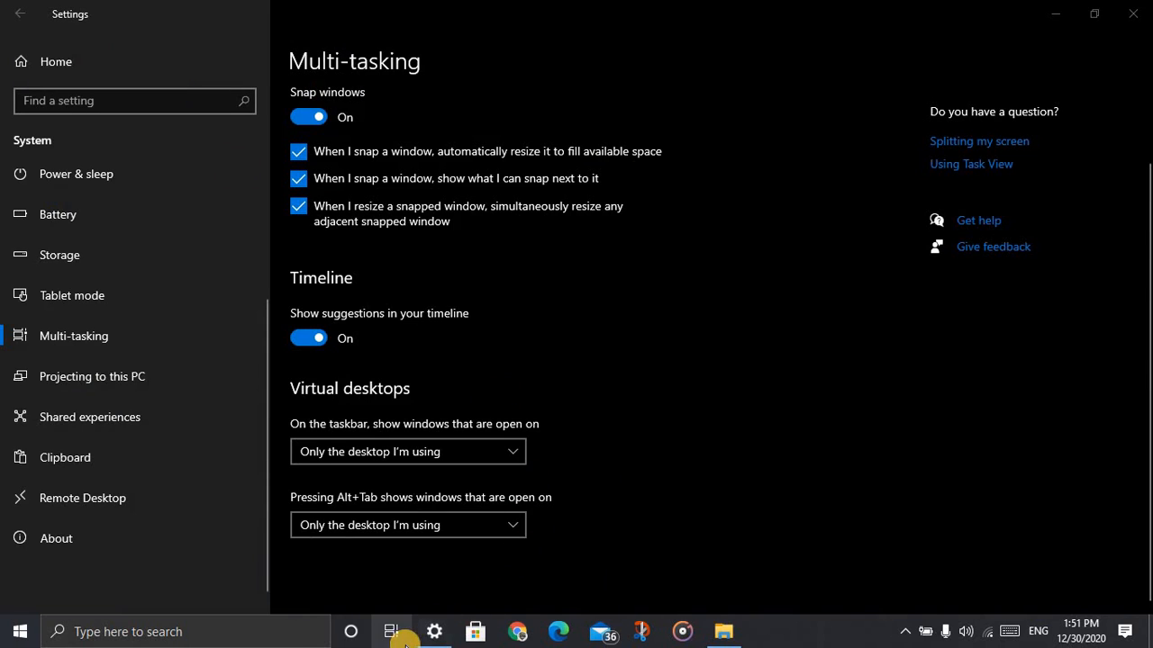
# Step: Remove the four added virtual desktops in Task View so only the original remains, and return to the Settings window
pyautogui.click(403, 639)
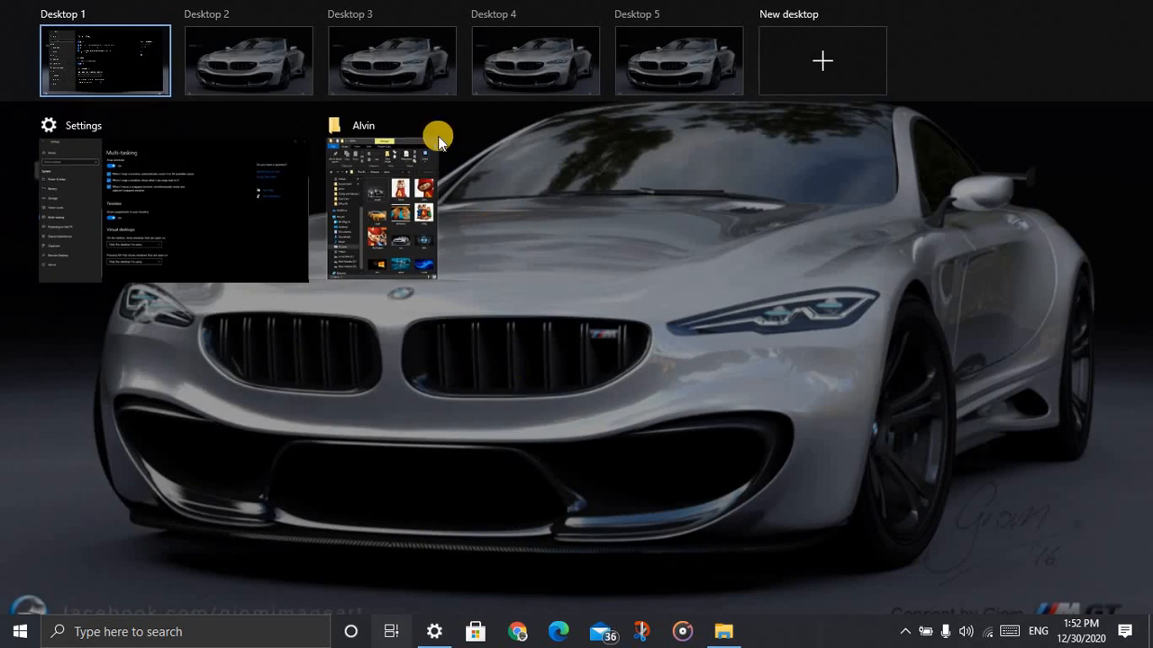
pyautogui.click(302, 14)
pyautogui.click(302, 15)
pyautogui.click(301, 14)
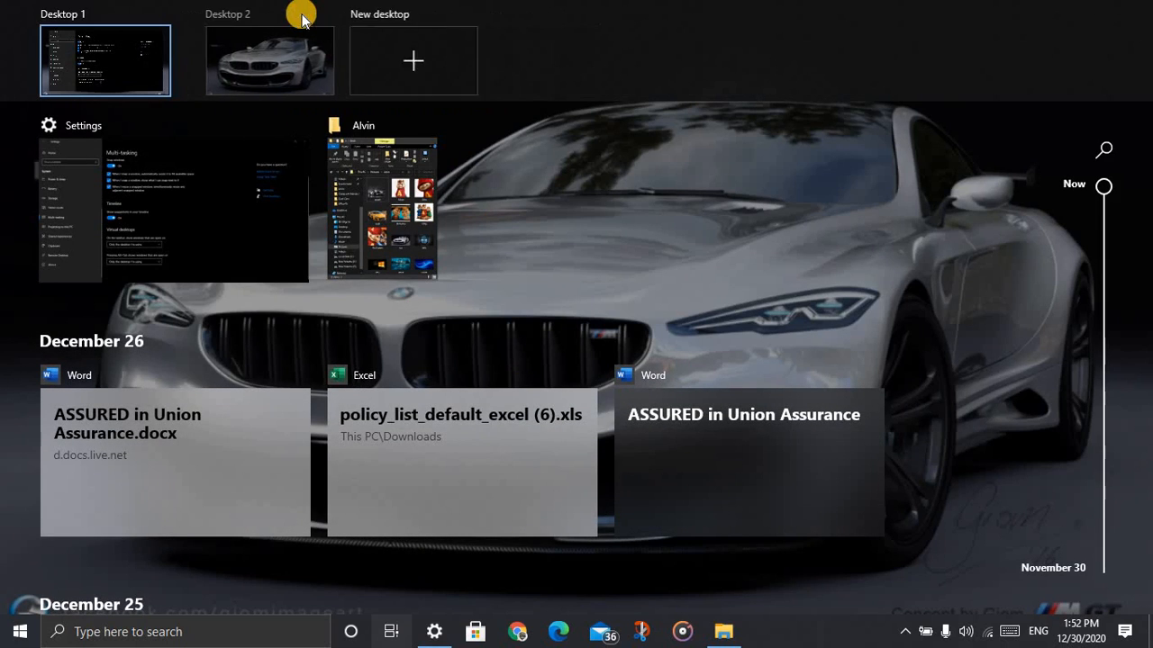
pyautogui.click(301, 15)
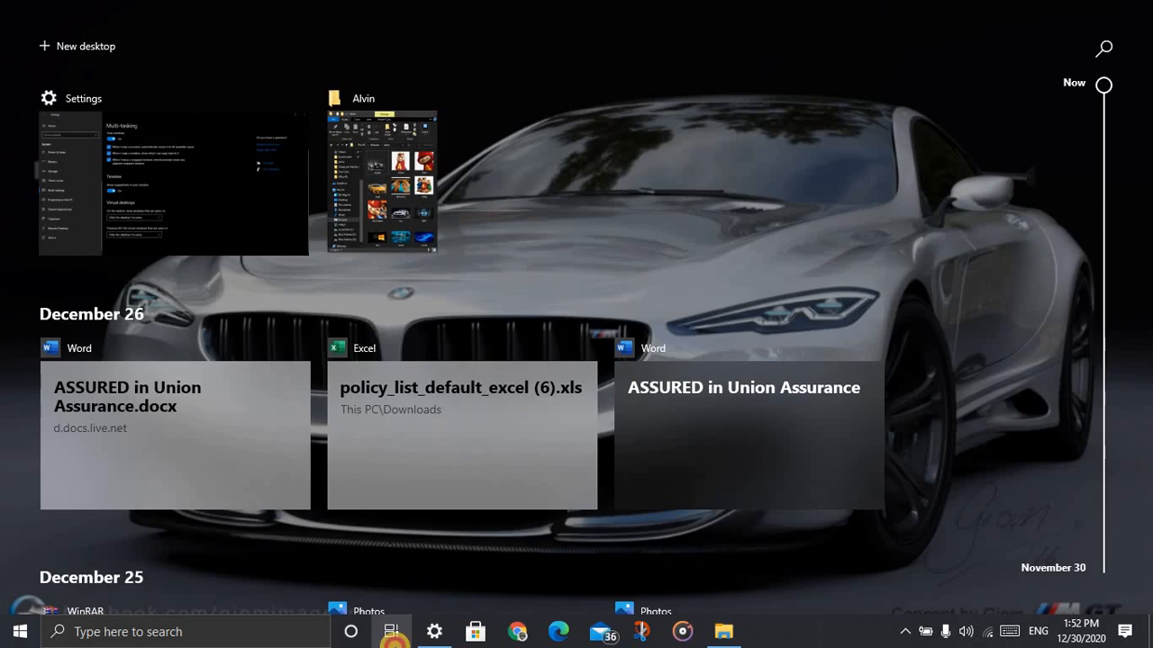
pyautogui.click(400, 634)
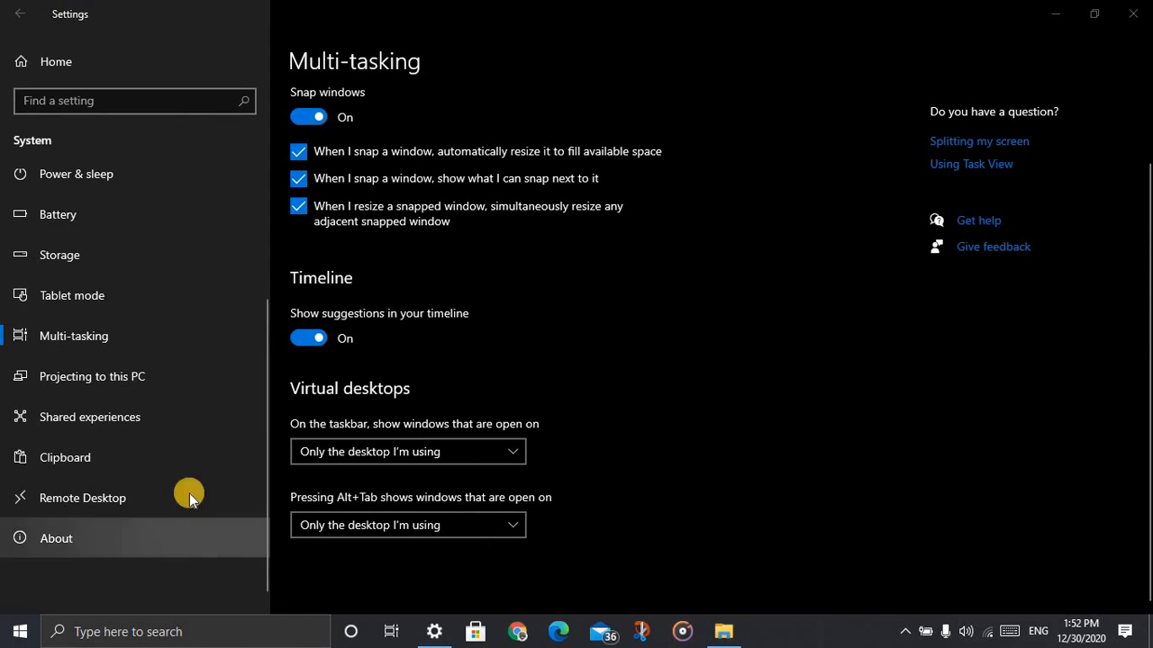
# Step: Open the Projecting to this PC settings, return to the Settings home page, and restore the window's smaller size before minimizing it
pyautogui.click(126, 379)
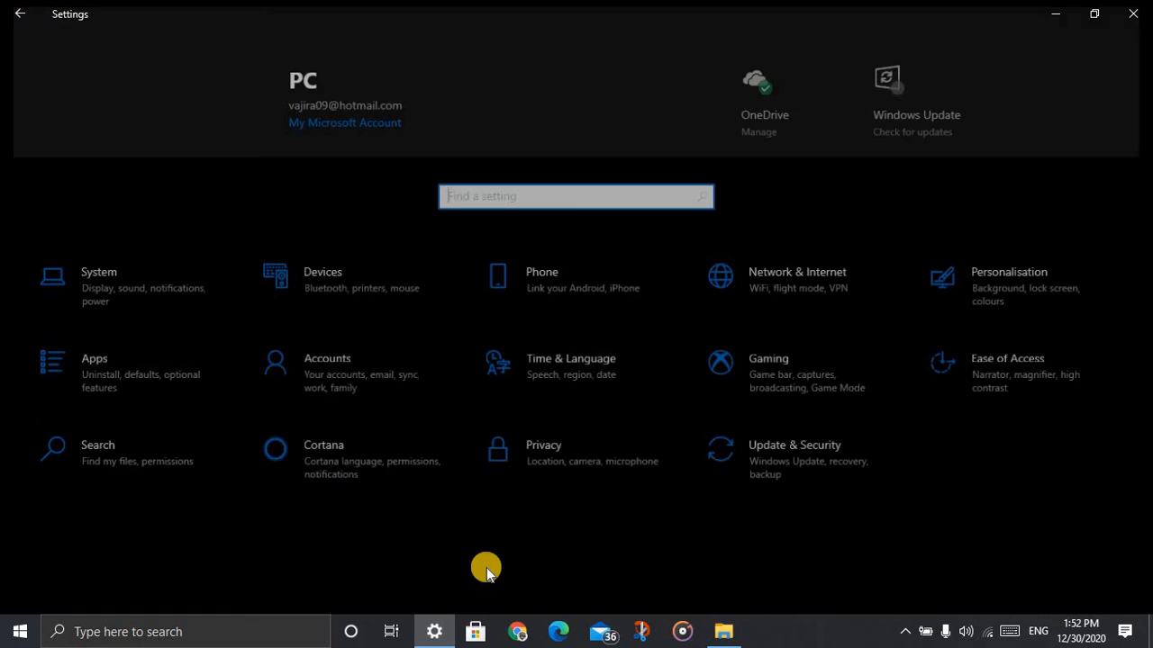
pyautogui.click(1097, 20)
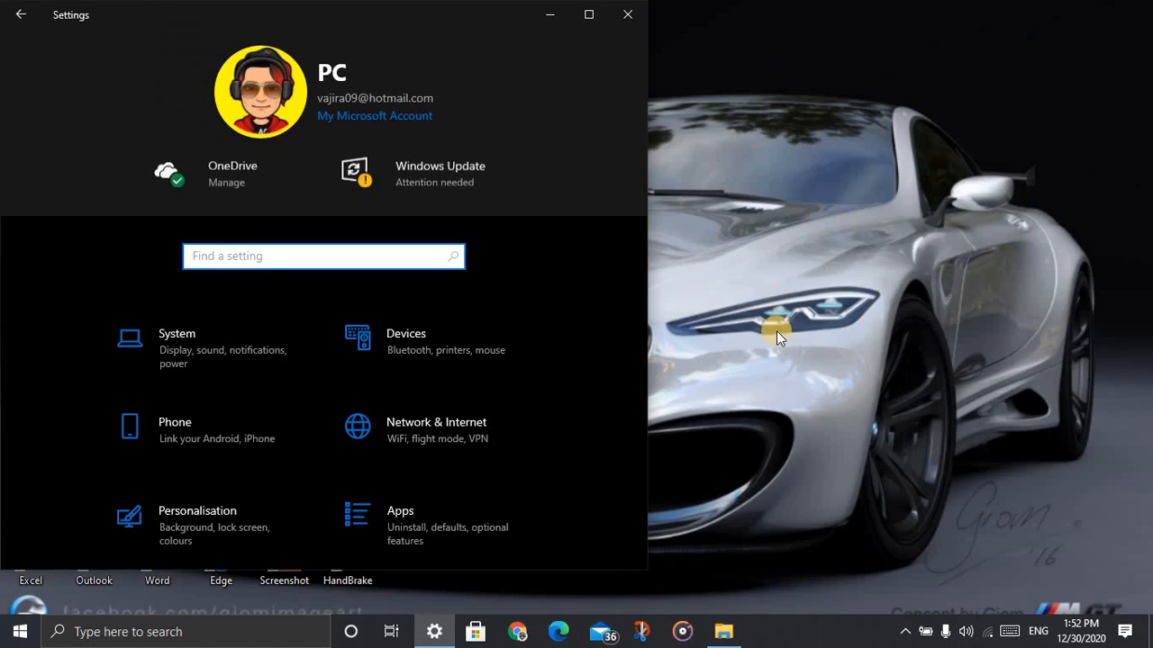
pyautogui.click(545, 18)
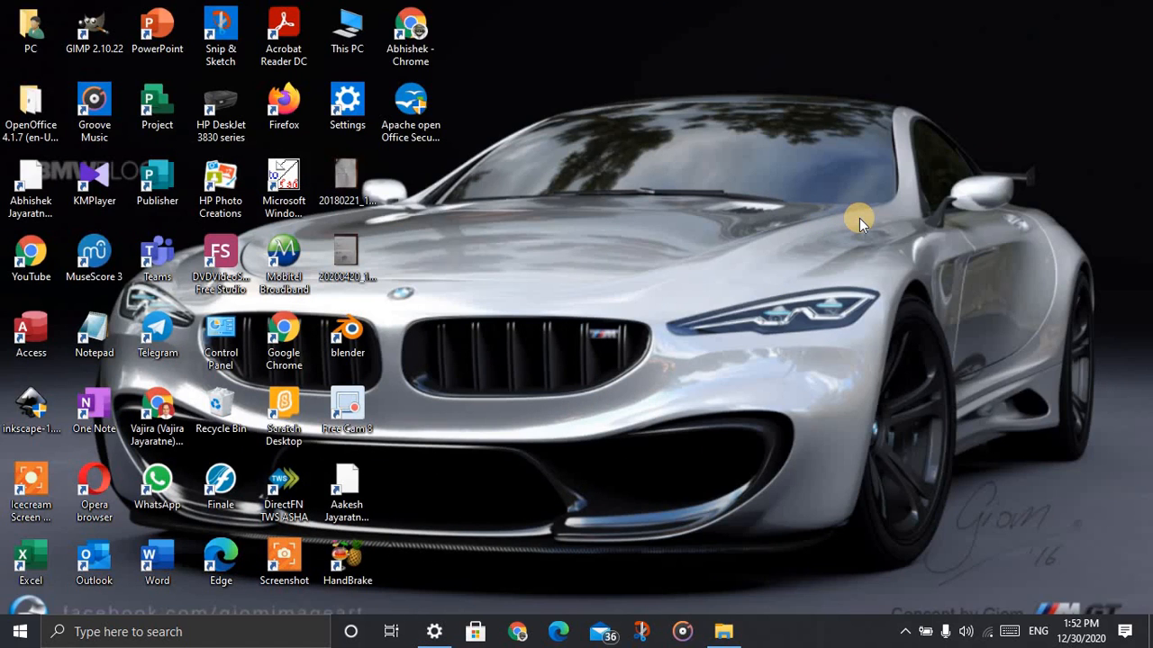